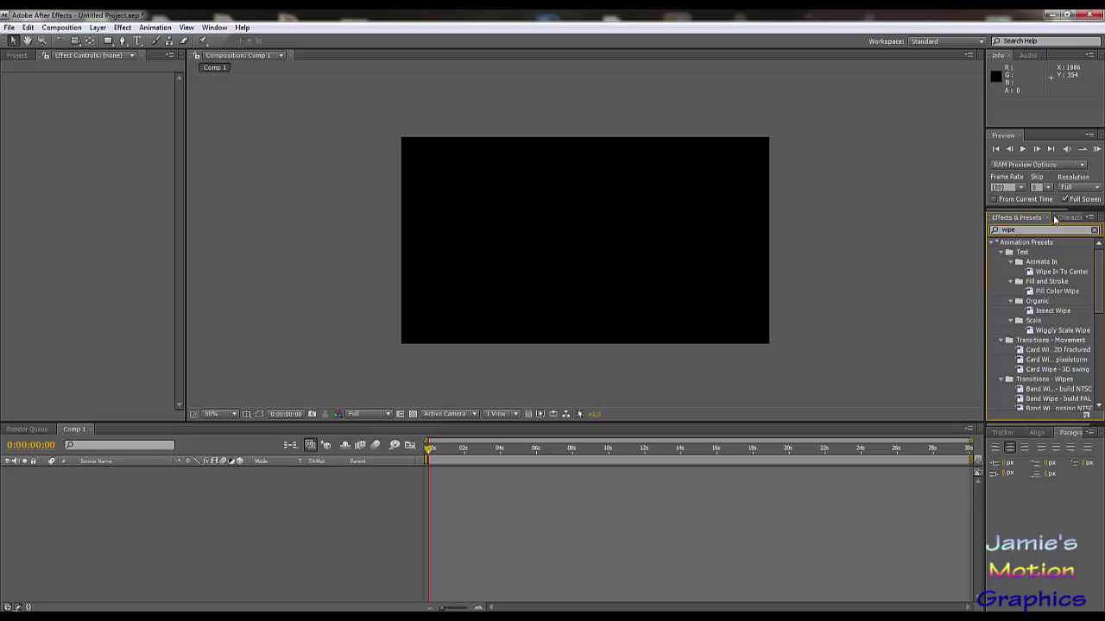
# Step: Locate the Radial Wipe transition among the wipe effects and create a white solid layer in Comp 1
pyautogui.scroll(-2, 1101, 336)
pyautogui.moveTo(1101, 337); pyautogui.dragTo(1102, 400)
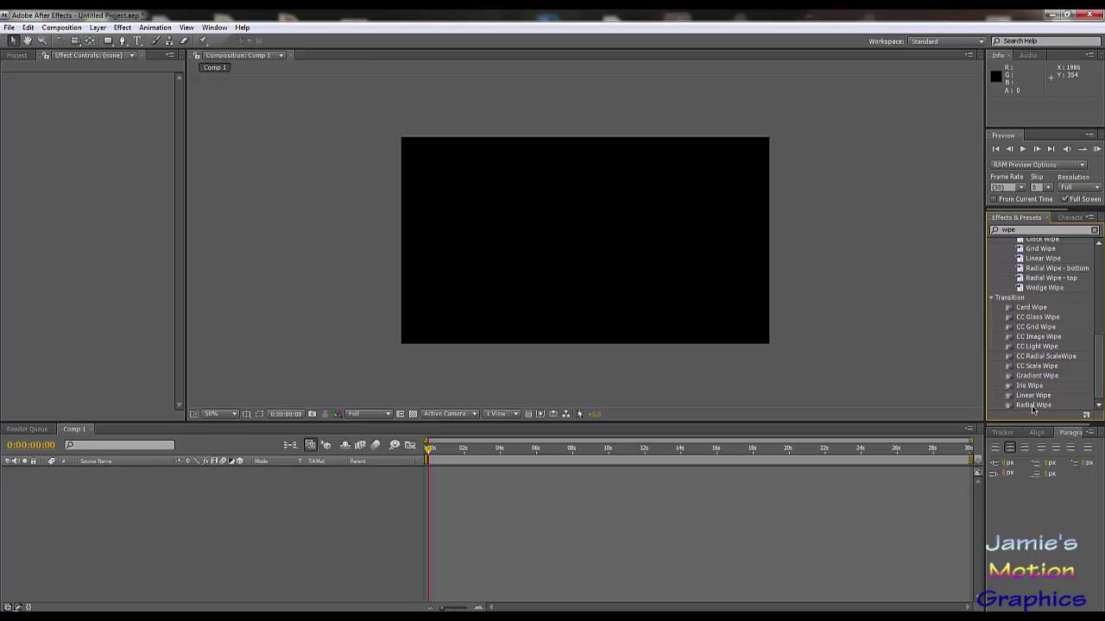
pyautogui.click(99, 27)
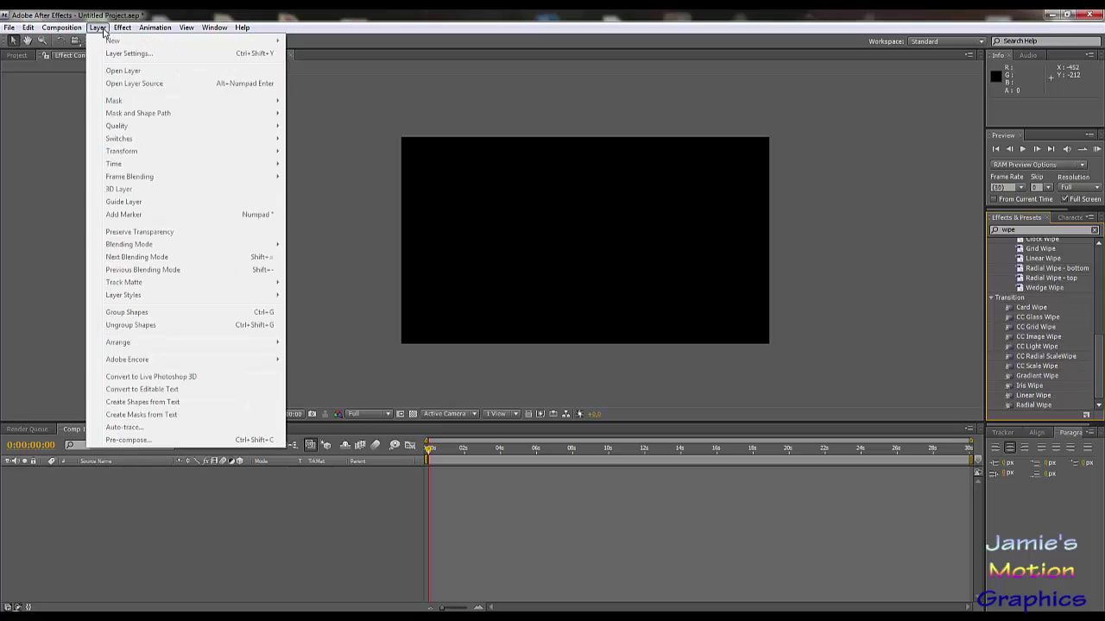
pyautogui.click(103, 31)
pyautogui.click(101, 31)
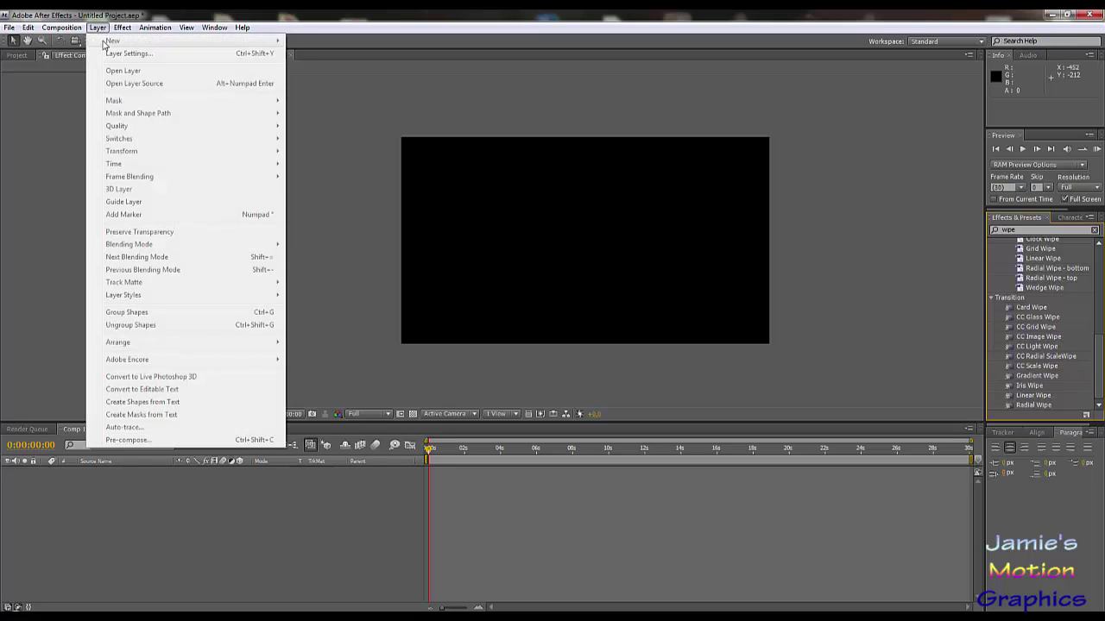
pyautogui.click(106, 505)
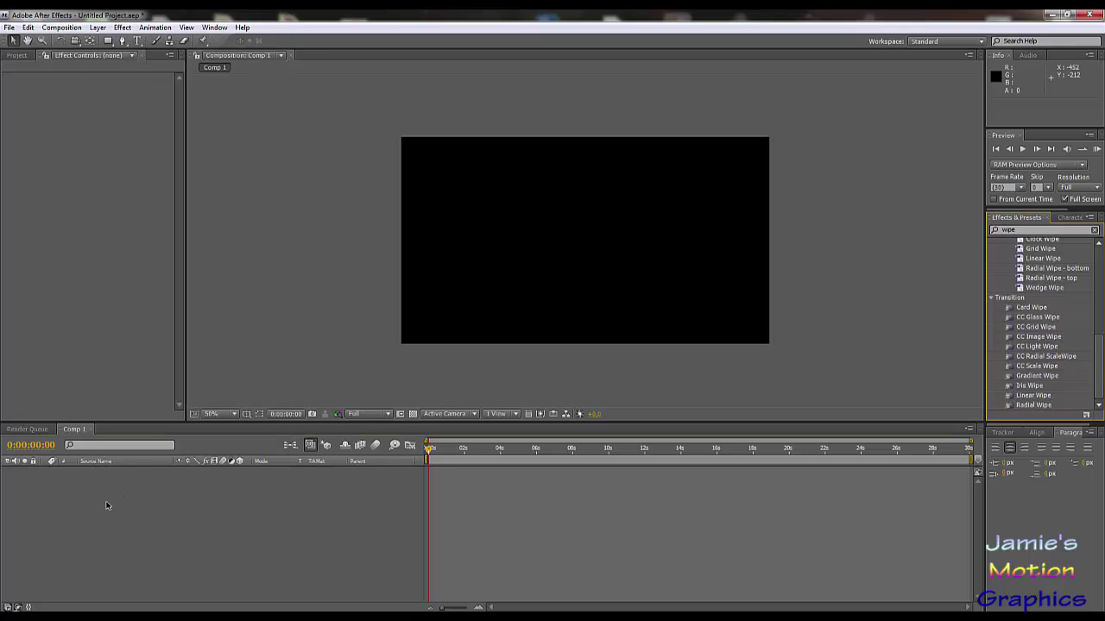
pyautogui.click(93, 27)
pyautogui.moveTo(139, 42)
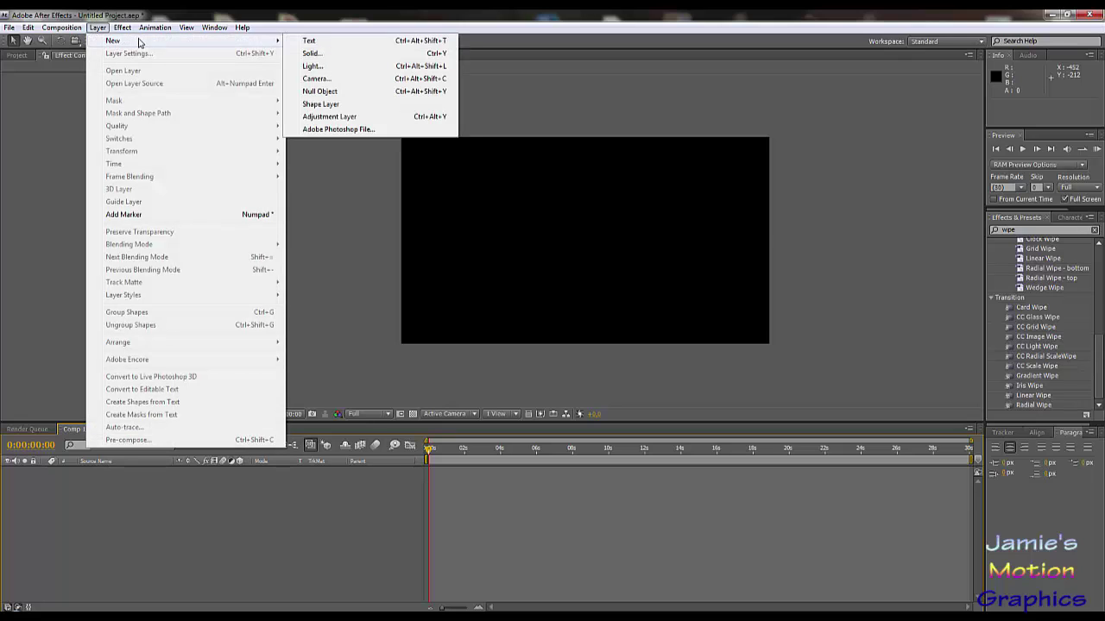
pyautogui.click(344, 54)
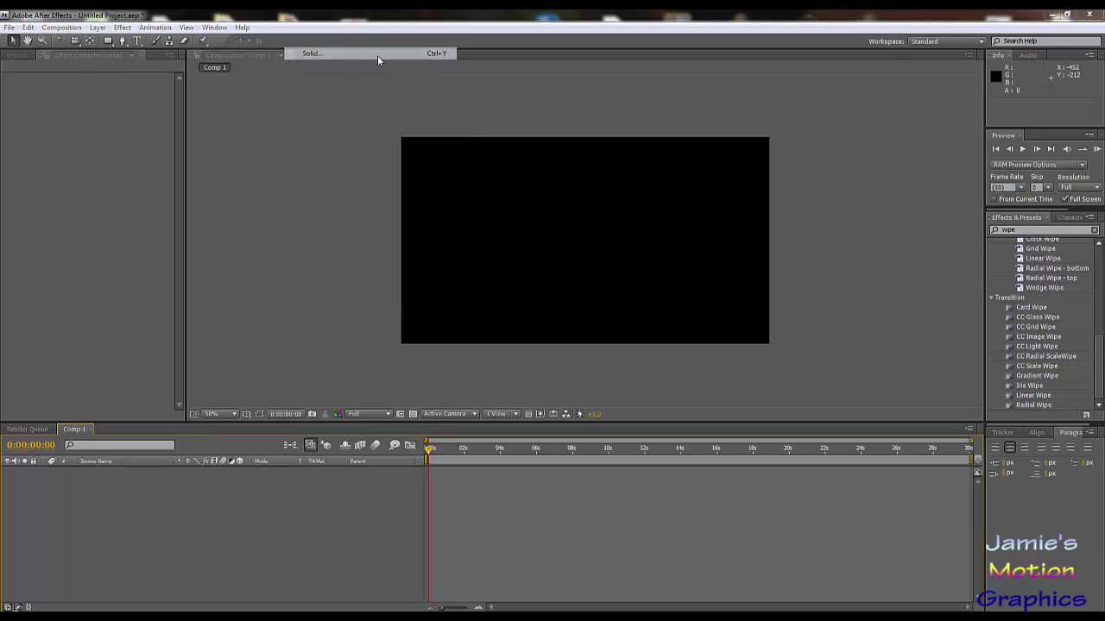
pyautogui.click(1009, 514)
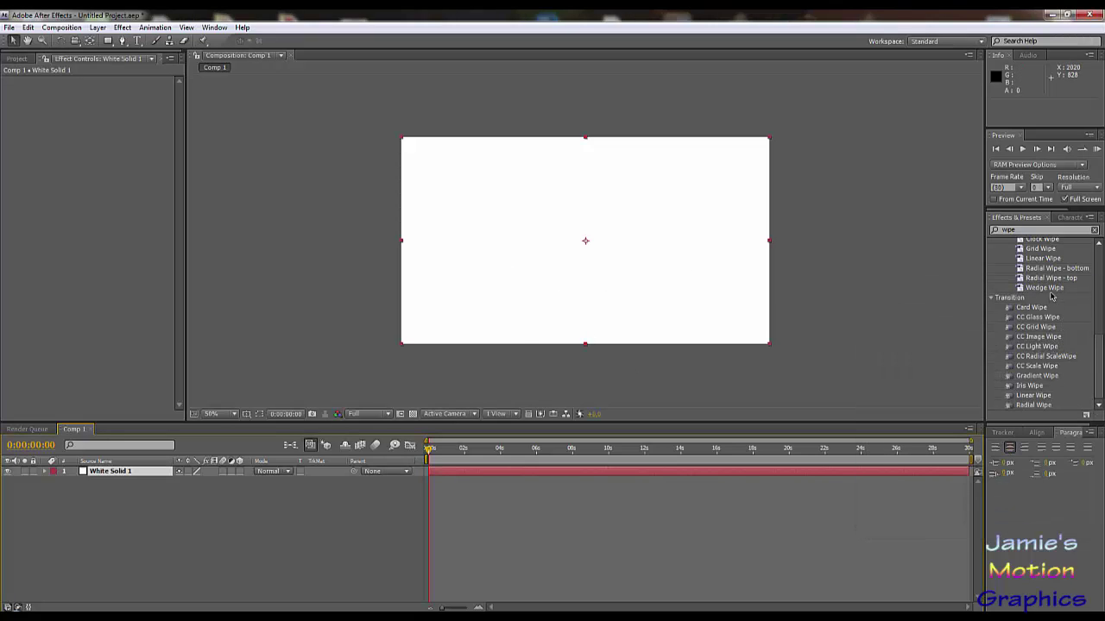
# Step: Apply the Radial Wipe effect to the white solid and try out its Start Angle and Transition Completion
pyautogui.moveTo(1033, 404); pyautogui.dragTo(114, 473)
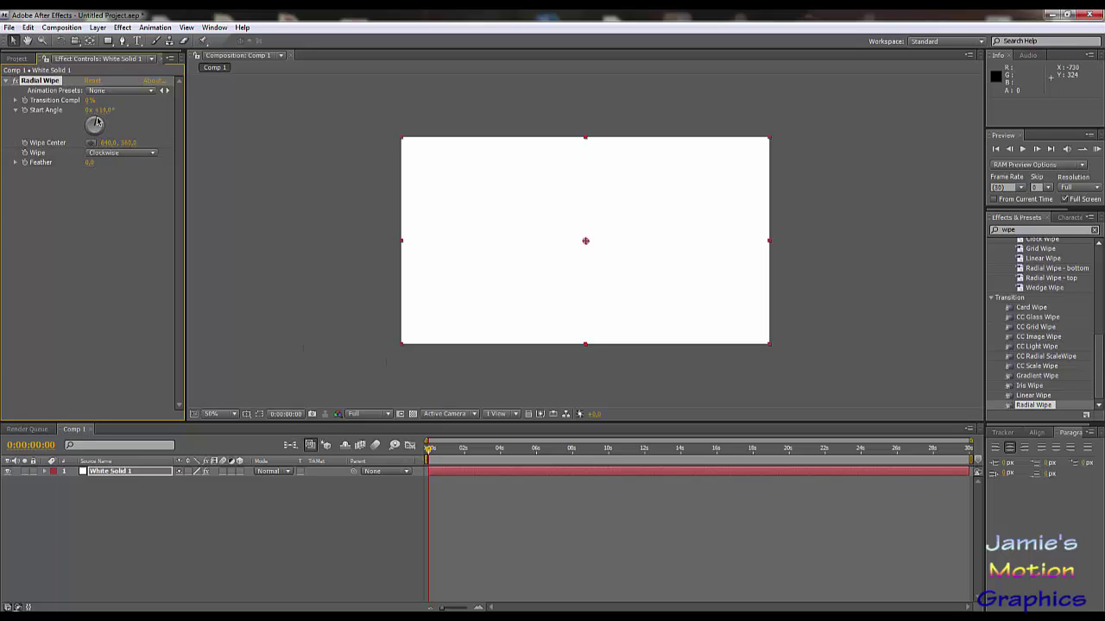
pyautogui.moveTo(433, 124); pyautogui.dragTo(405, 54)
pyautogui.hotkey('ctrl', 'z')
pyautogui.moveTo(90, 101); pyautogui.dragTo(126, 109)
# Step: Animate the wipe's Transition Completion from 100% at 0:00:00:00 to 0% at 0:00:01:00 and preview the animation
pyautogui.moveTo(971, 441); pyautogui.dragTo(499, 452)
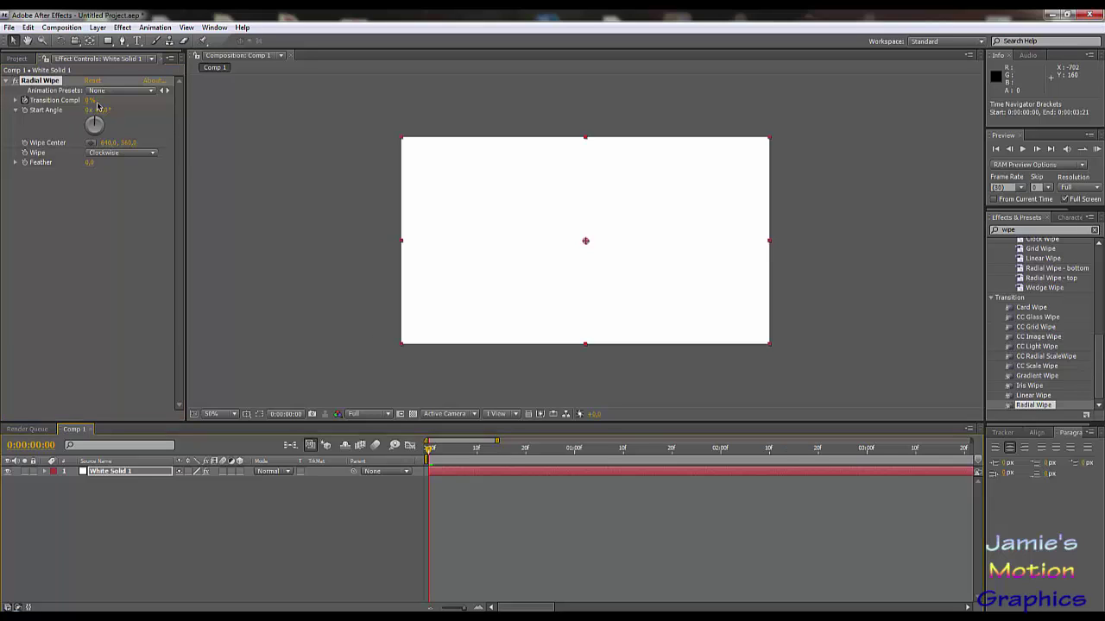
pyautogui.moveTo(87, 102); pyautogui.dragTo(200, 99)
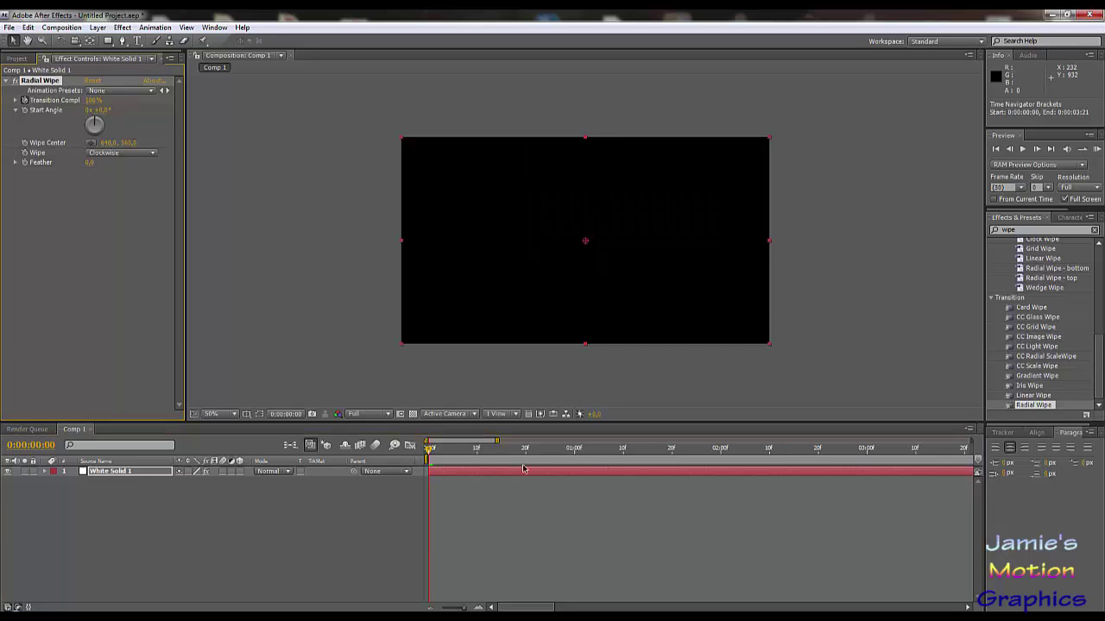
pyautogui.click(575, 450)
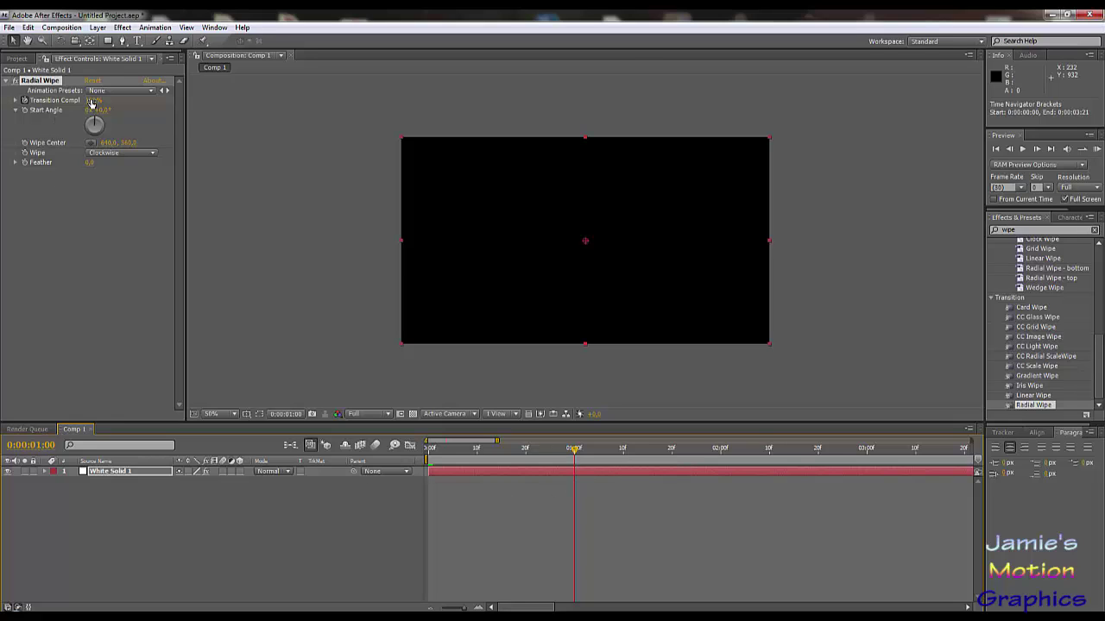
pyautogui.moveTo(92, 102); pyautogui.dragTo(74, 104)
pyautogui.click(441, 450)
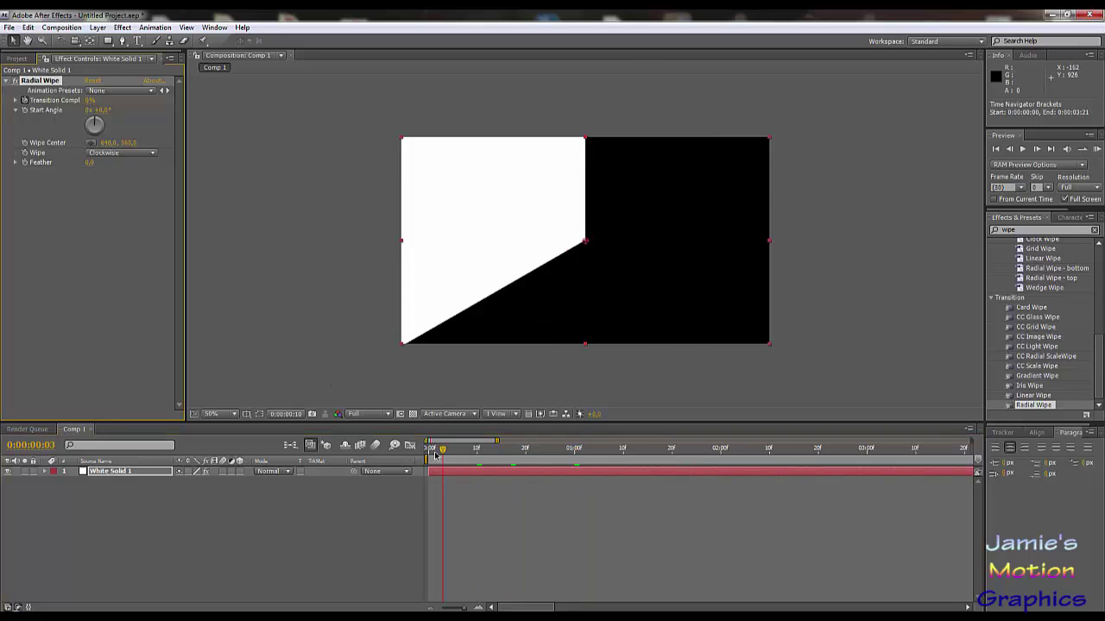
pyautogui.moveTo(436, 457); pyautogui.dragTo(390, 464)
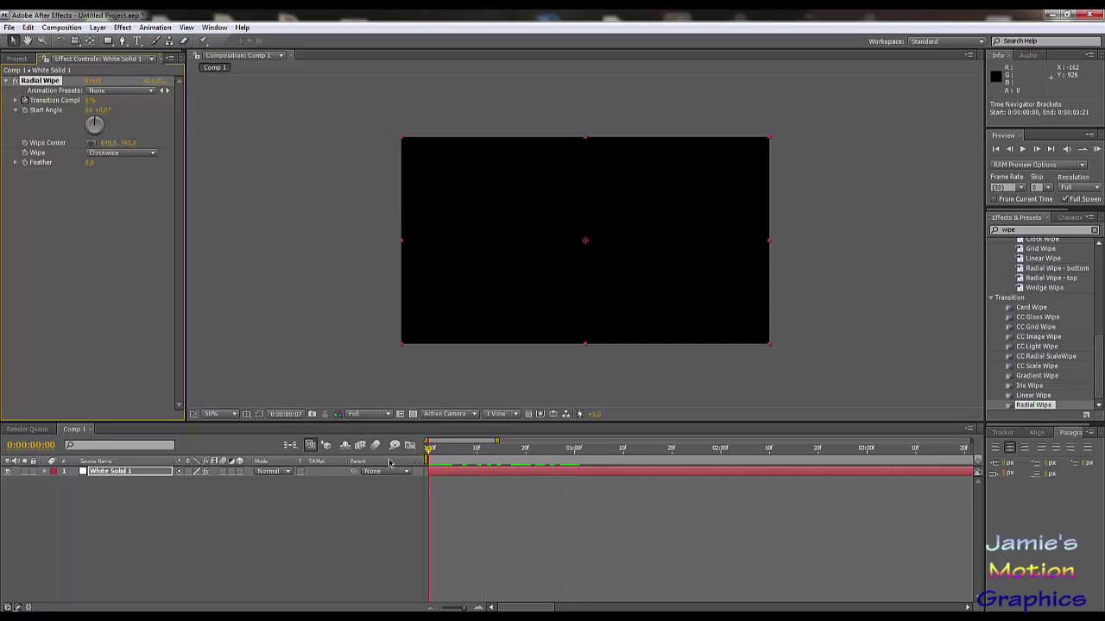
# Step: Set the Radial Wipe direction to Counterclockwise, preview the animation and deselect the layer
pyautogui.click(96, 153)
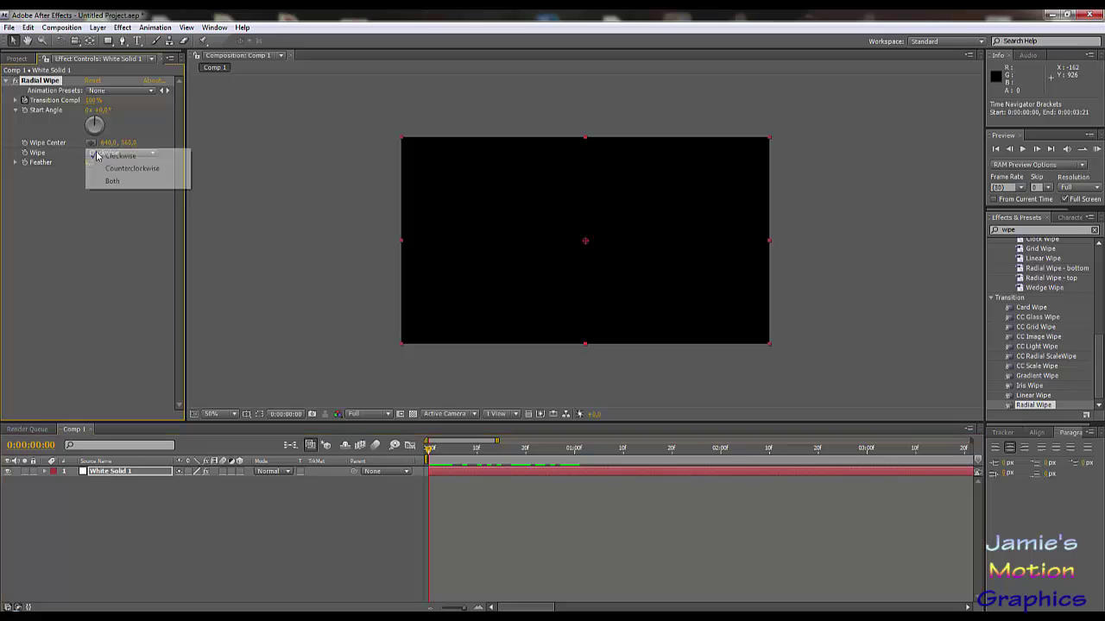
pyautogui.click(129, 166)
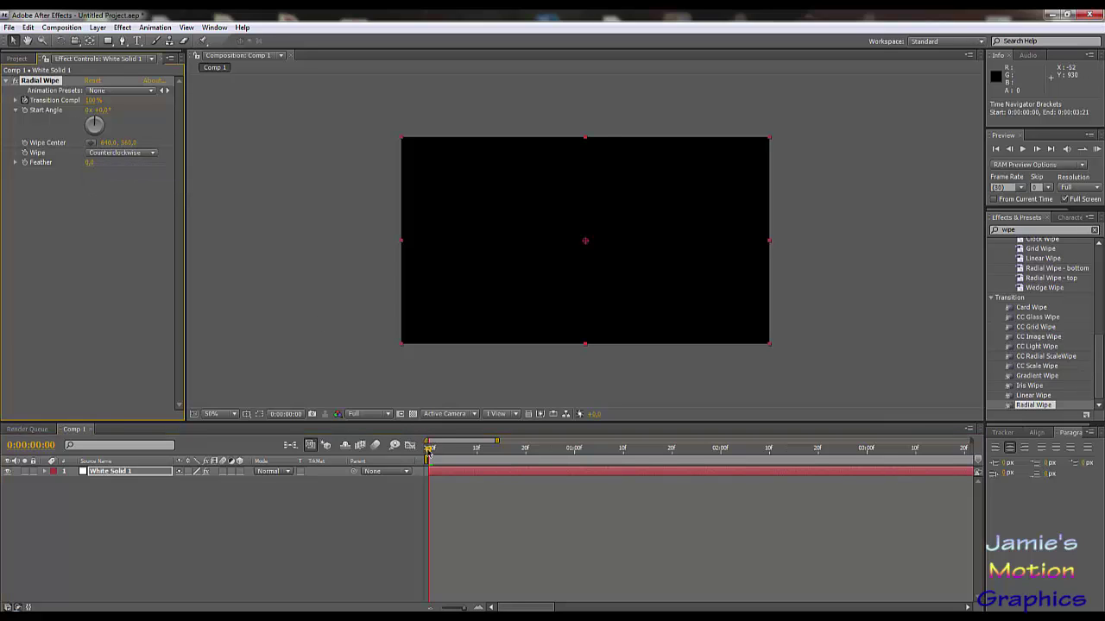
pyautogui.moveTo(429, 451); pyautogui.dragTo(408, 464)
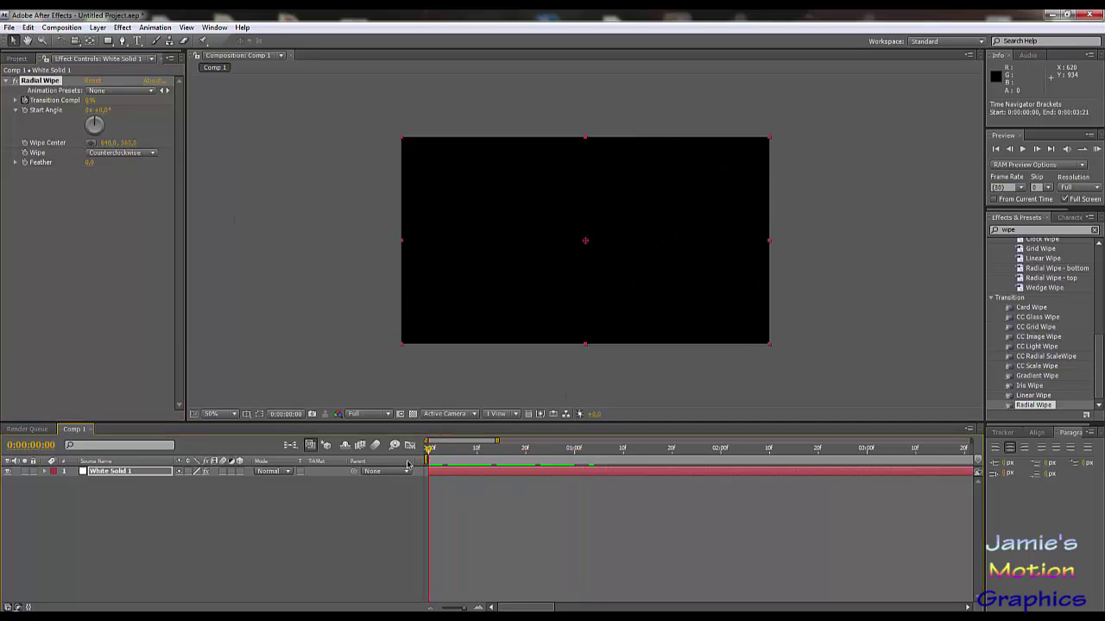
pyautogui.click(98, 537)
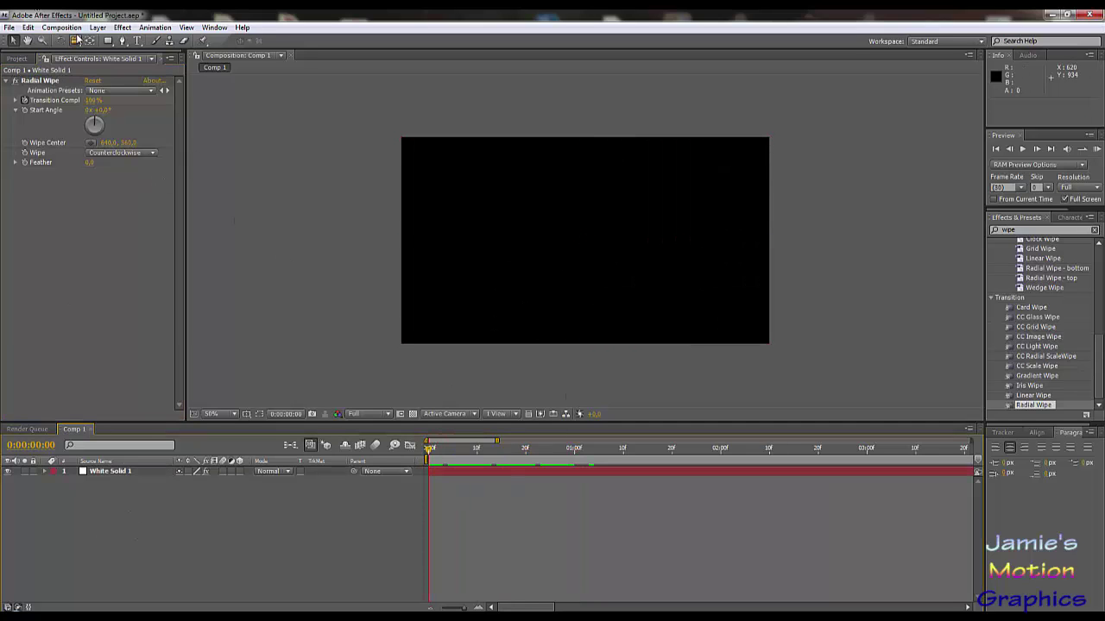
pyautogui.click(76, 28)
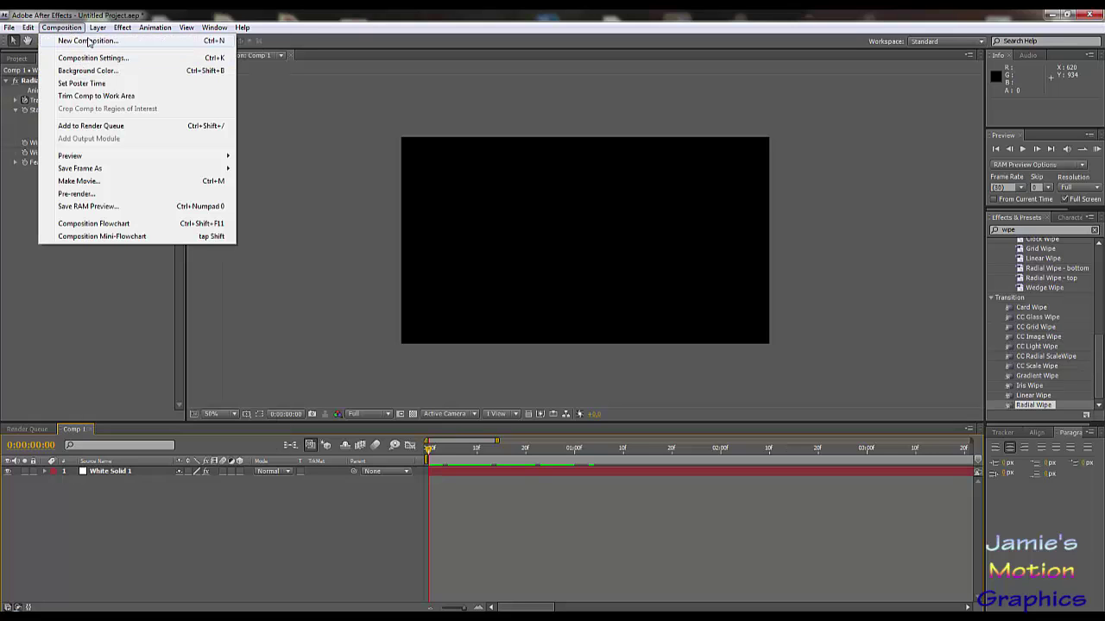
pyautogui.click(88, 41)
pyautogui.click(1069, 516)
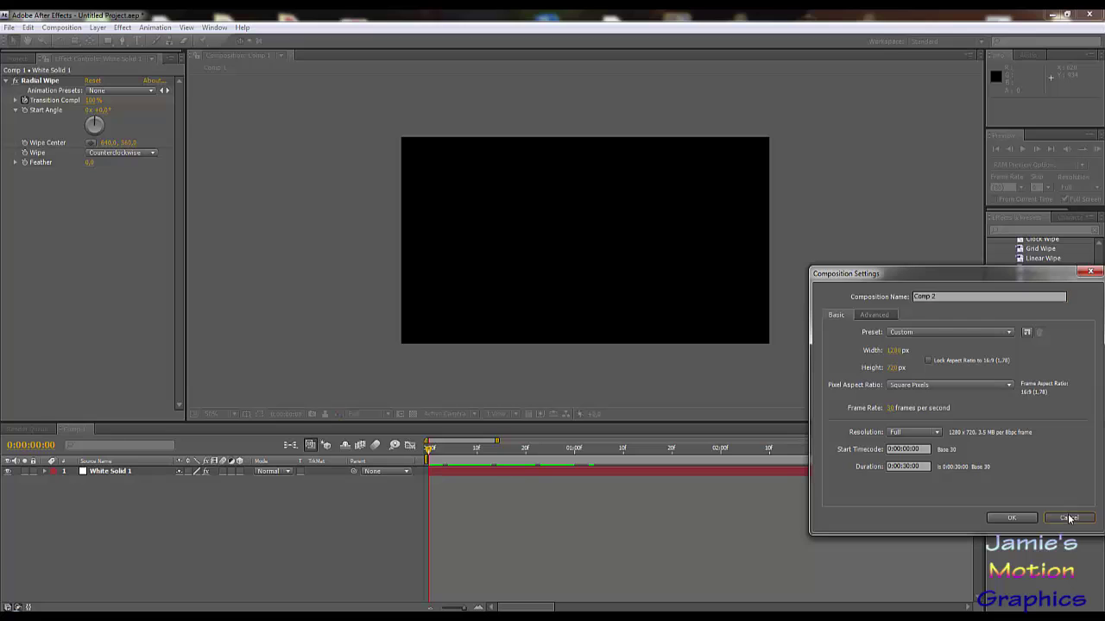
# Step: Add a second white solid layer, 1280 x 720 px, above the first one
pyautogui.click(104, 28)
pyautogui.moveTo(177, 41)
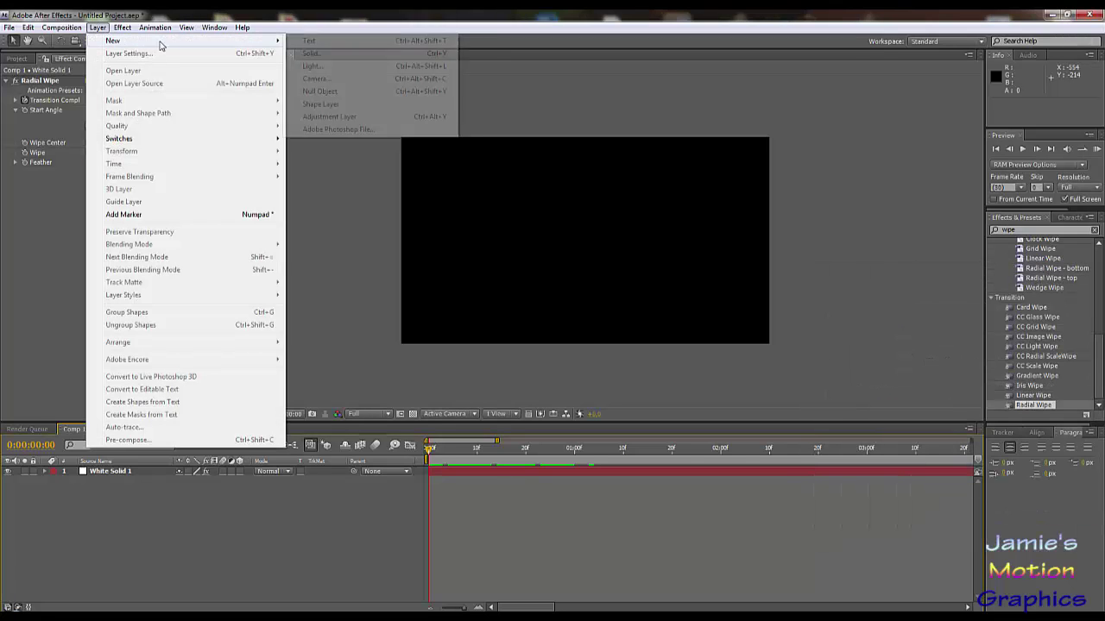
pyautogui.click(345, 55)
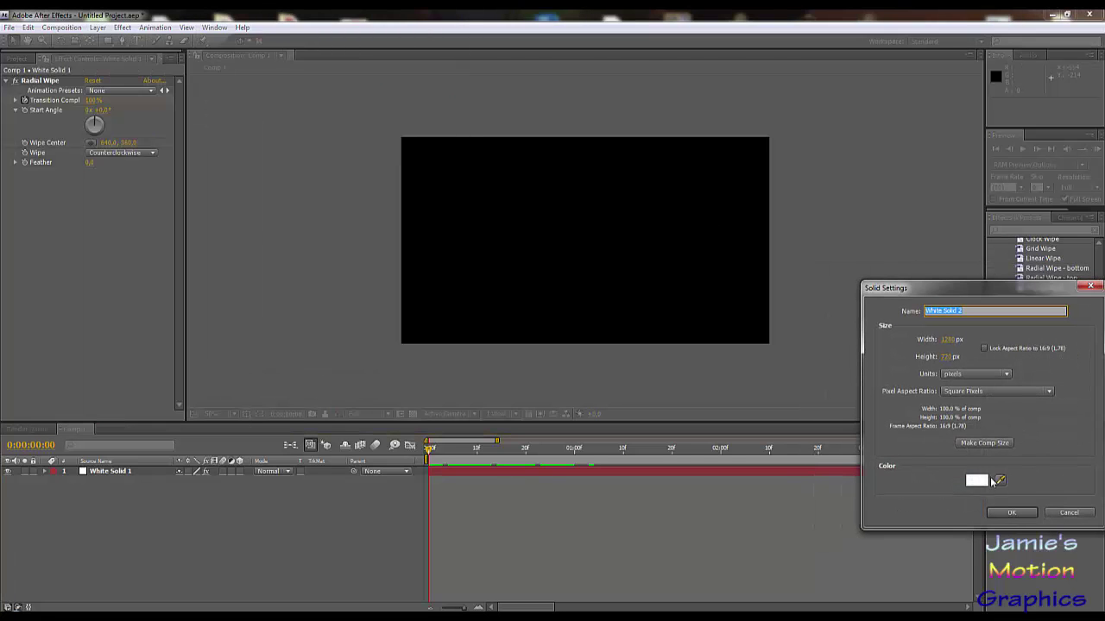
pyautogui.click(984, 480)
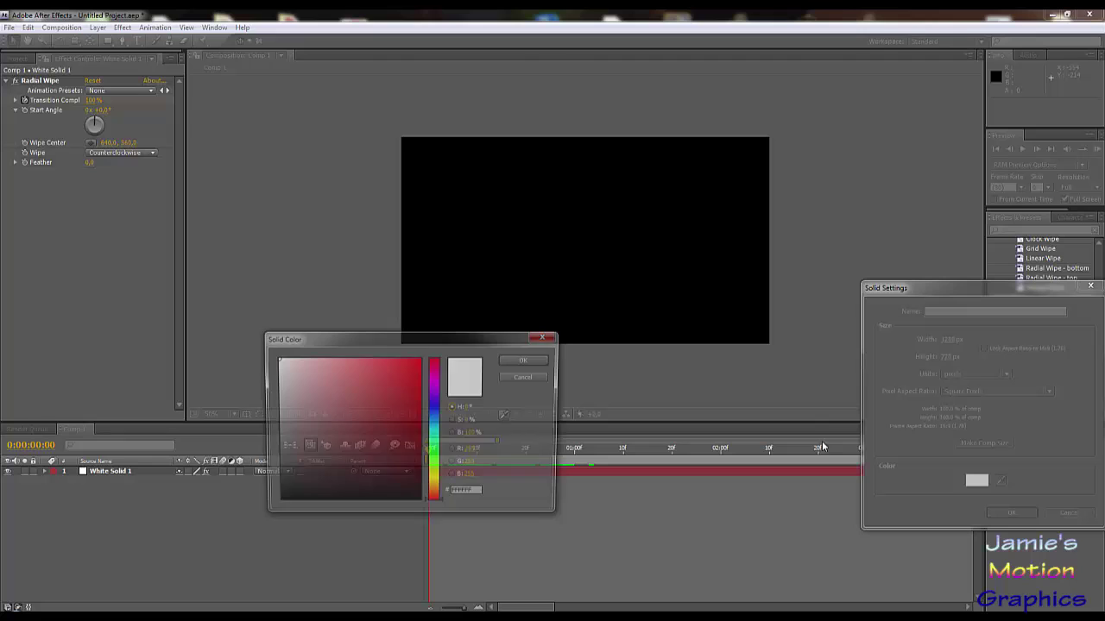
pyautogui.click(436, 411)
pyautogui.click(527, 359)
pyautogui.click(1011, 511)
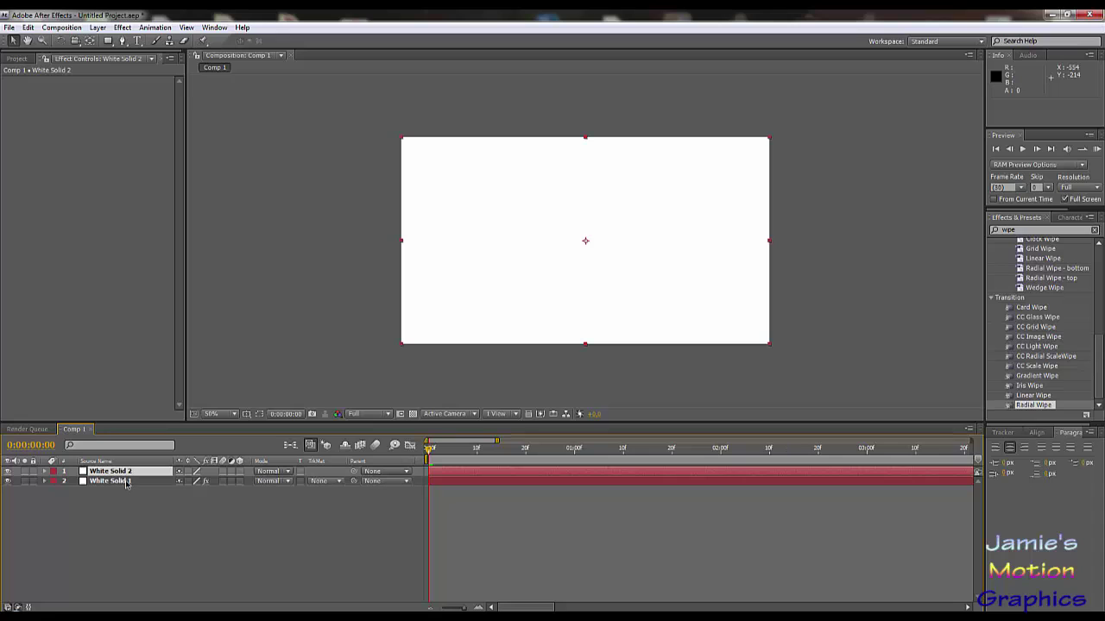
# Step: Change the colour of the second solid layer to blue (0024FF) in its solid settings
pyautogui.click(98, 27)
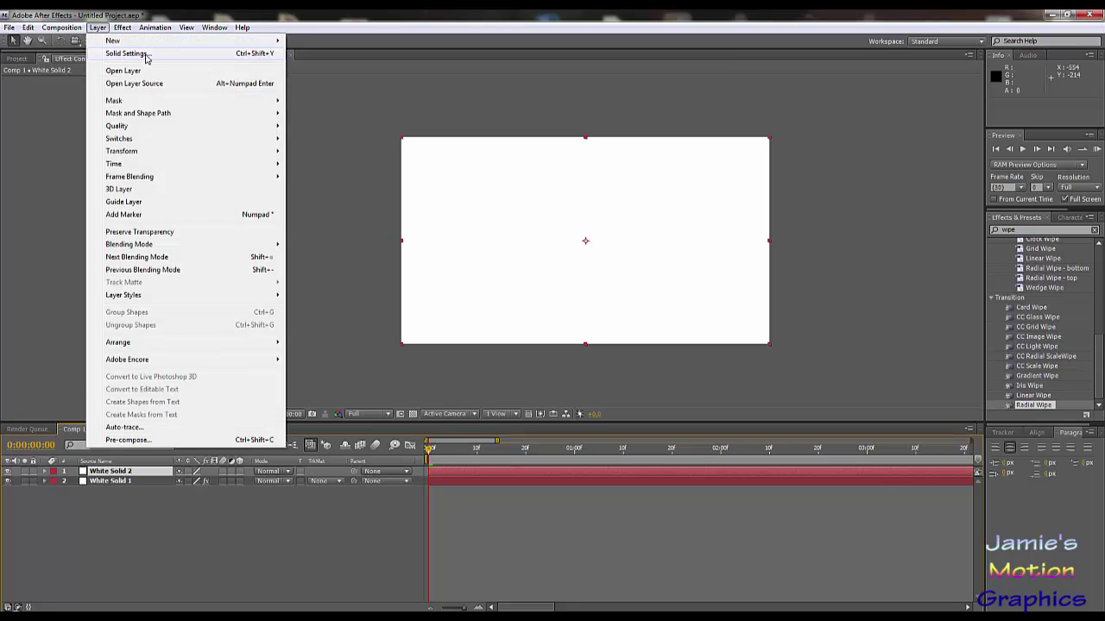
pyautogui.click(112, 52)
pyautogui.click(976, 460)
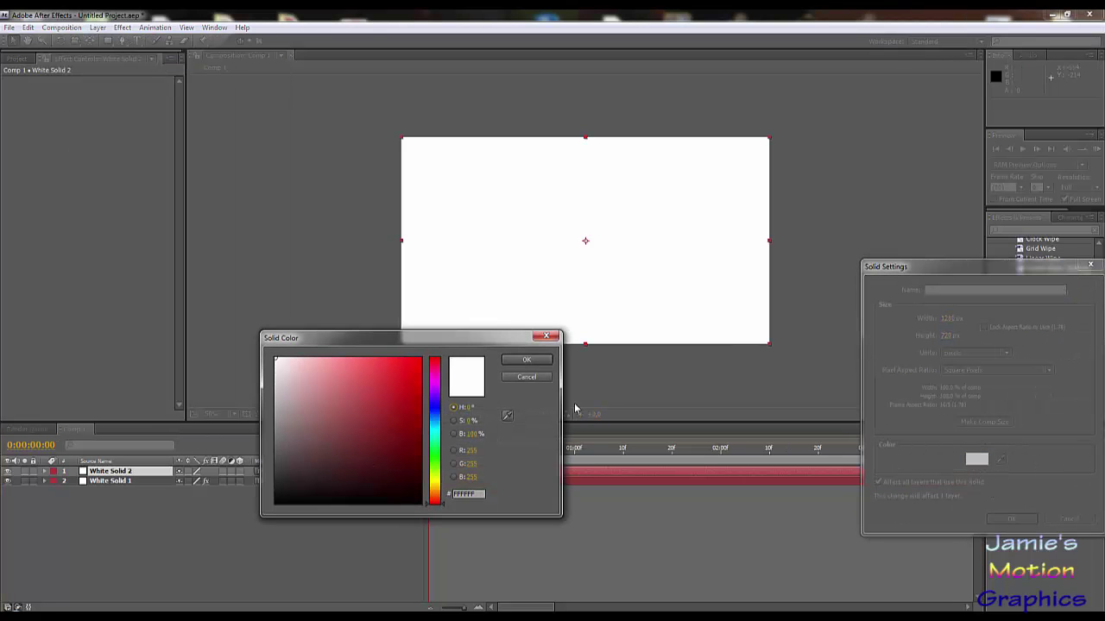
pyautogui.click(437, 411)
pyautogui.click(527, 360)
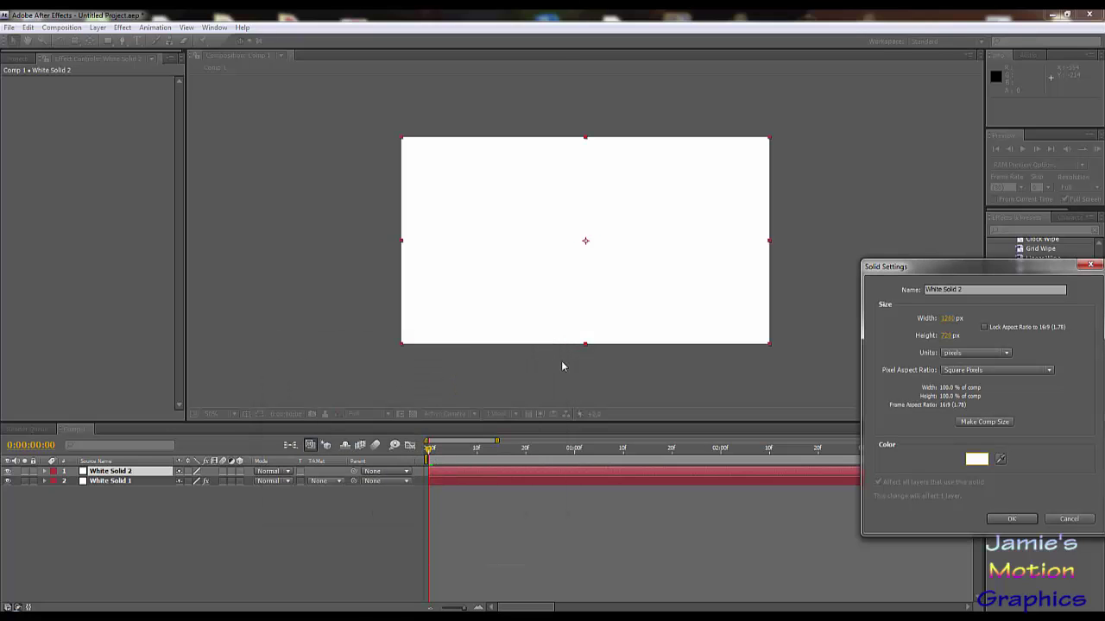
pyautogui.click(977, 462)
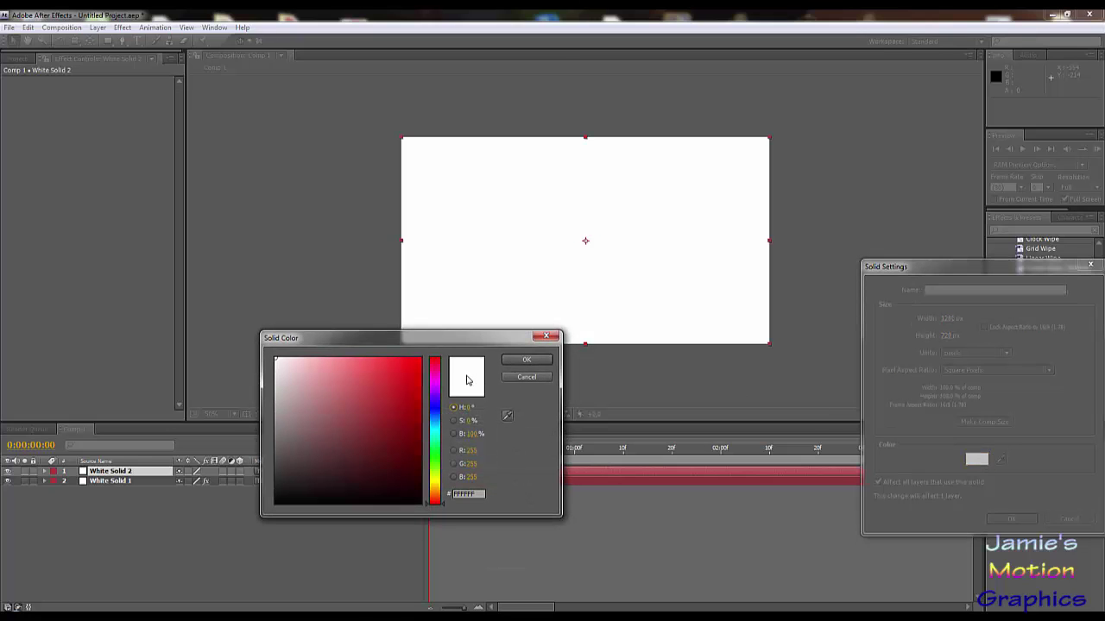
pyautogui.click(434, 413)
pyautogui.click(527, 360)
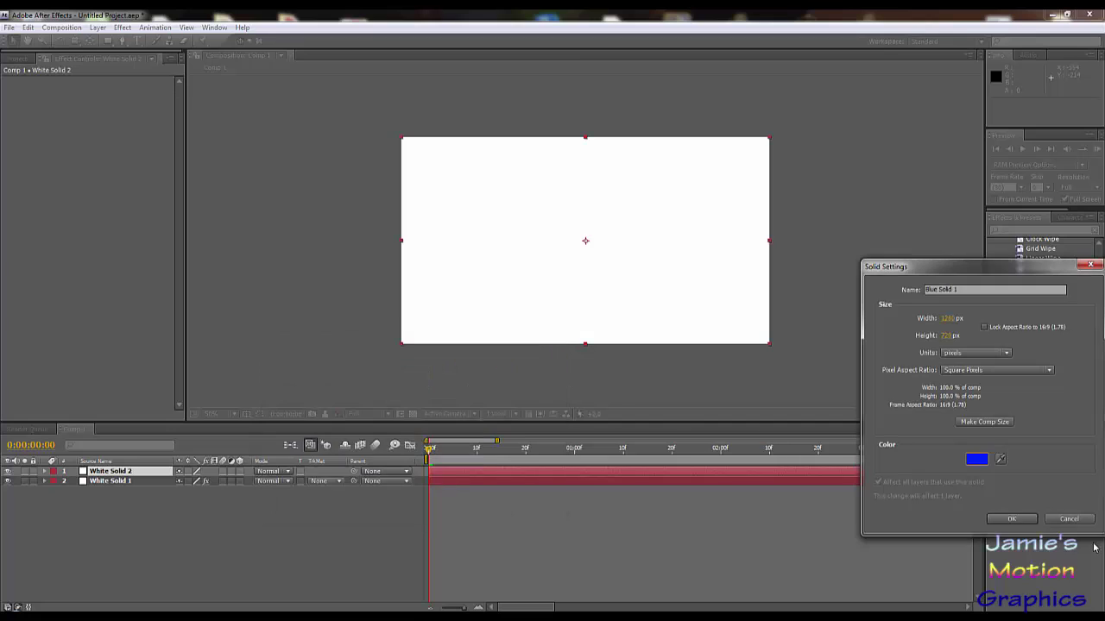
pyautogui.click(1011, 518)
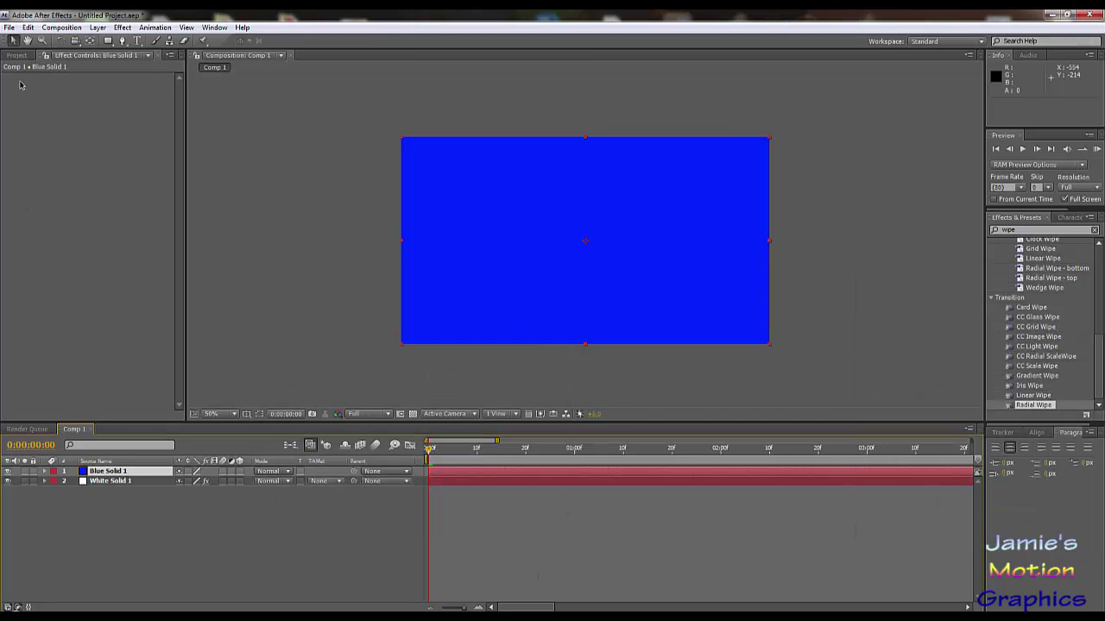
# Step: Mask the blue solid with a square about 200 px wide near the frame's centre and duplicate the layer
pyautogui.click(109, 41)
pyautogui.moveTo(554, 218); pyautogui.dragTo(610, 270)
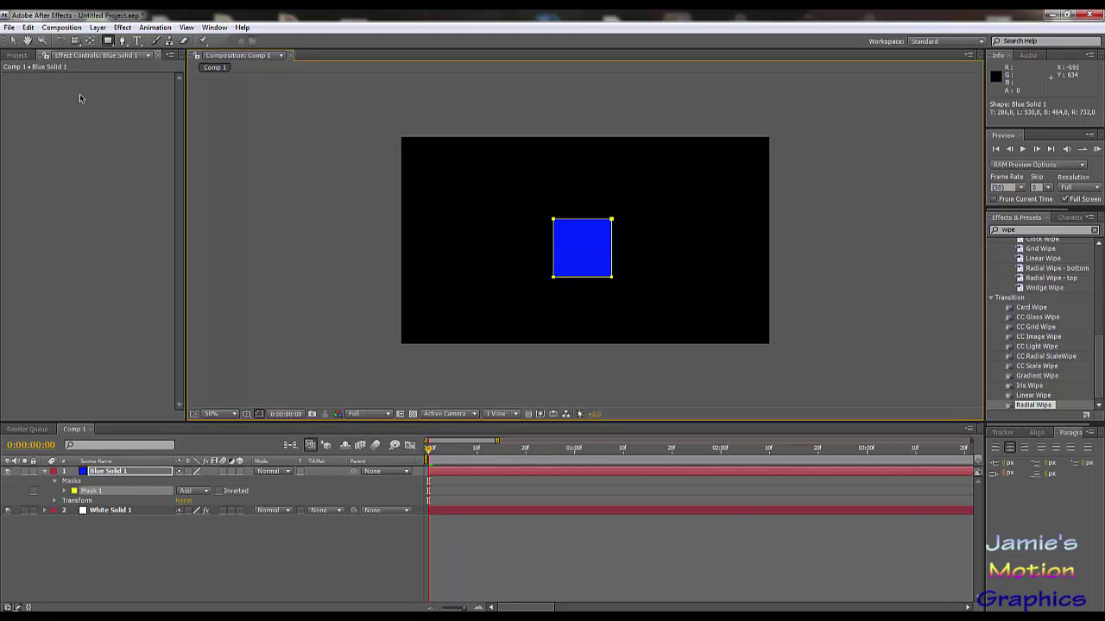
pyautogui.click(138, 475)
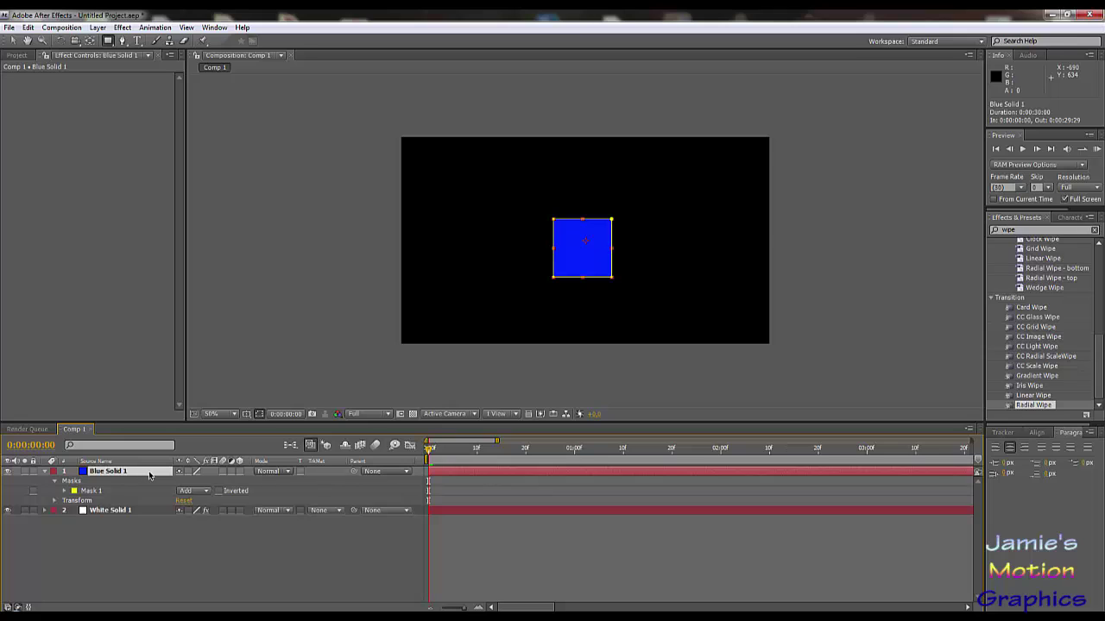
pyautogui.hotkey('ctrl', 'd')
# Step: Change the colour of the duplicated blue solid to turquoise (00FF96) in its solid settings, creating a new solid
pyautogui.click(97, 27)
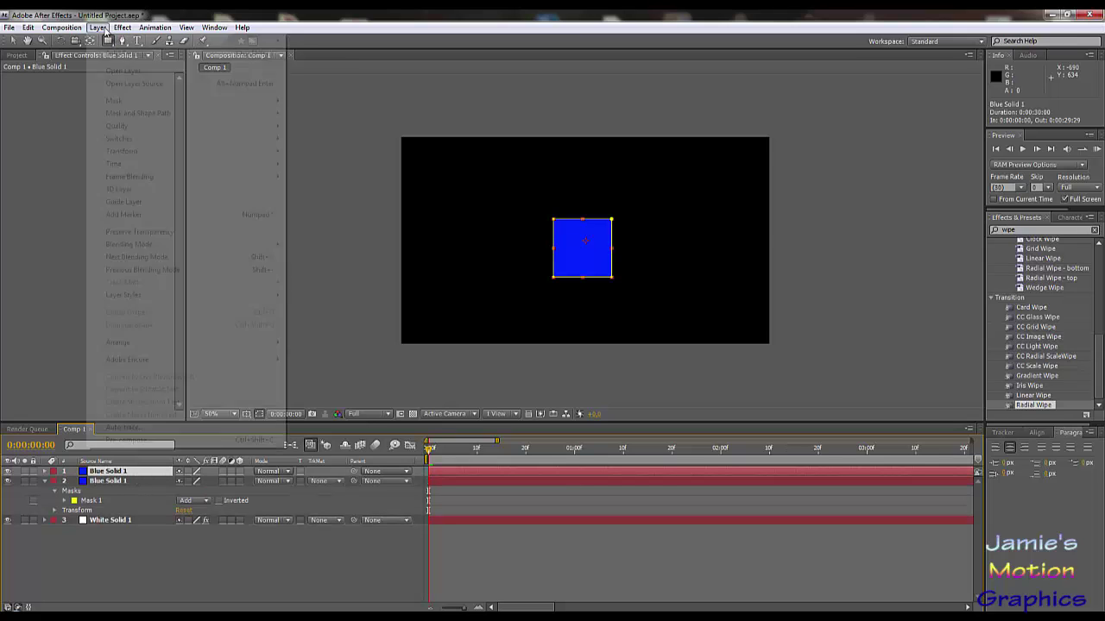
pyautogui.moveTo(97, 27)
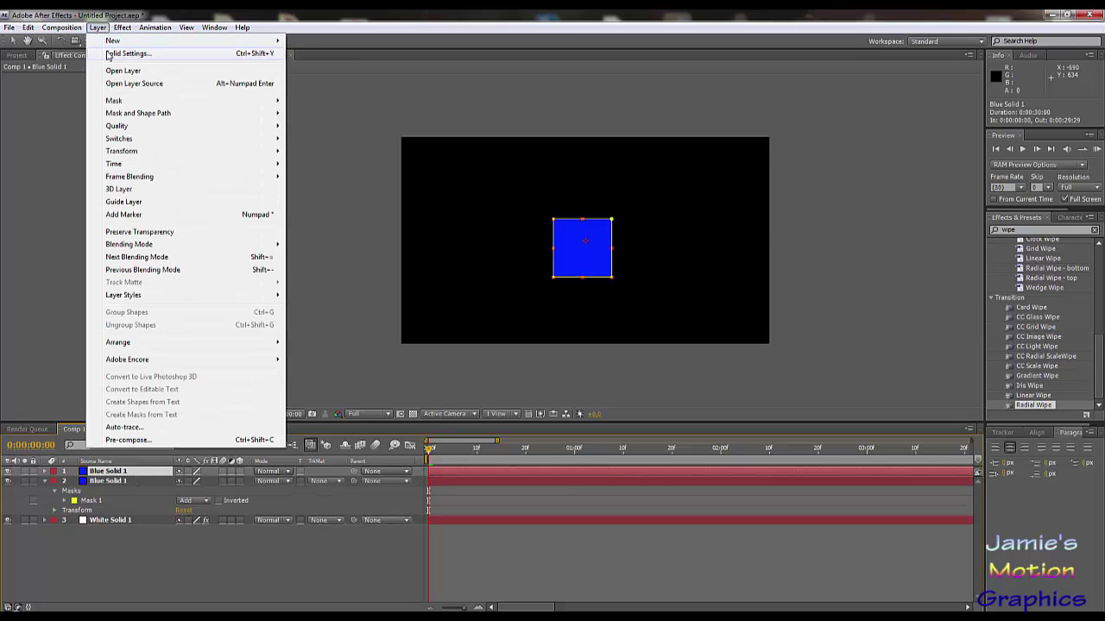
pyautogui.click(129, 52)
pyautogui.click(975, 458)
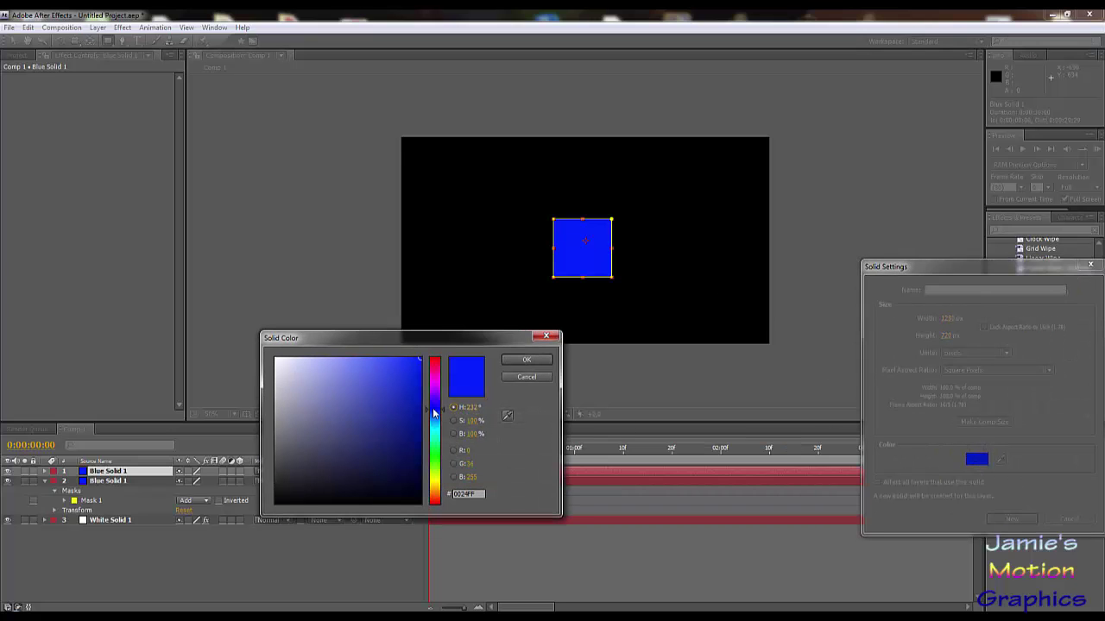
pyautogui.moveTo(430, 437); pyautogui.dragTo(438, 444)
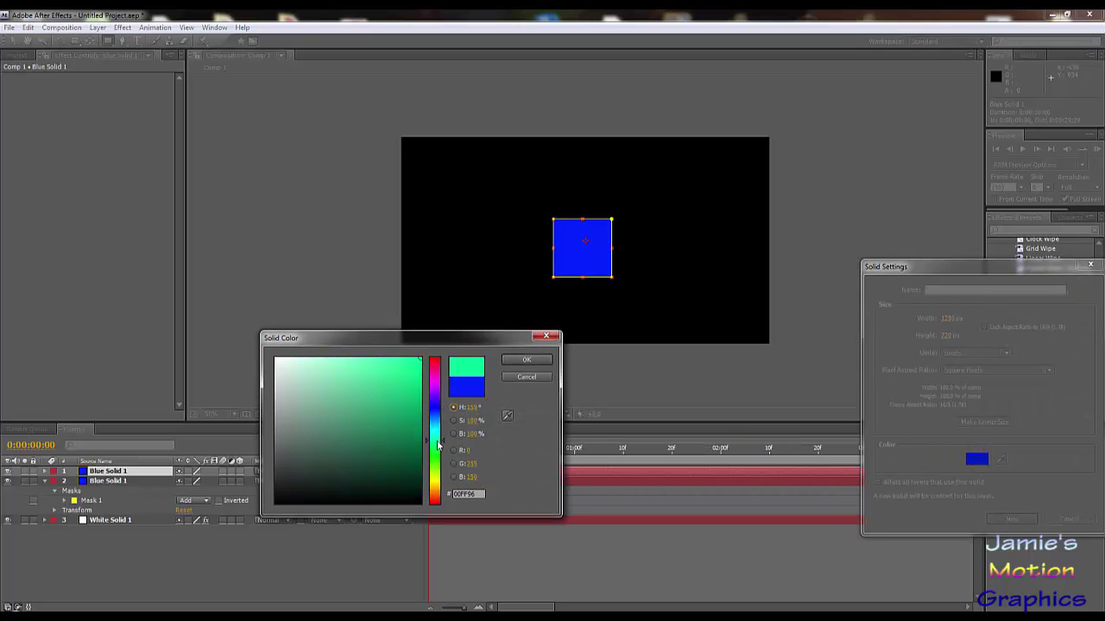
pyautogui.click(527, 359)
pyautogui.click(1016, 522)
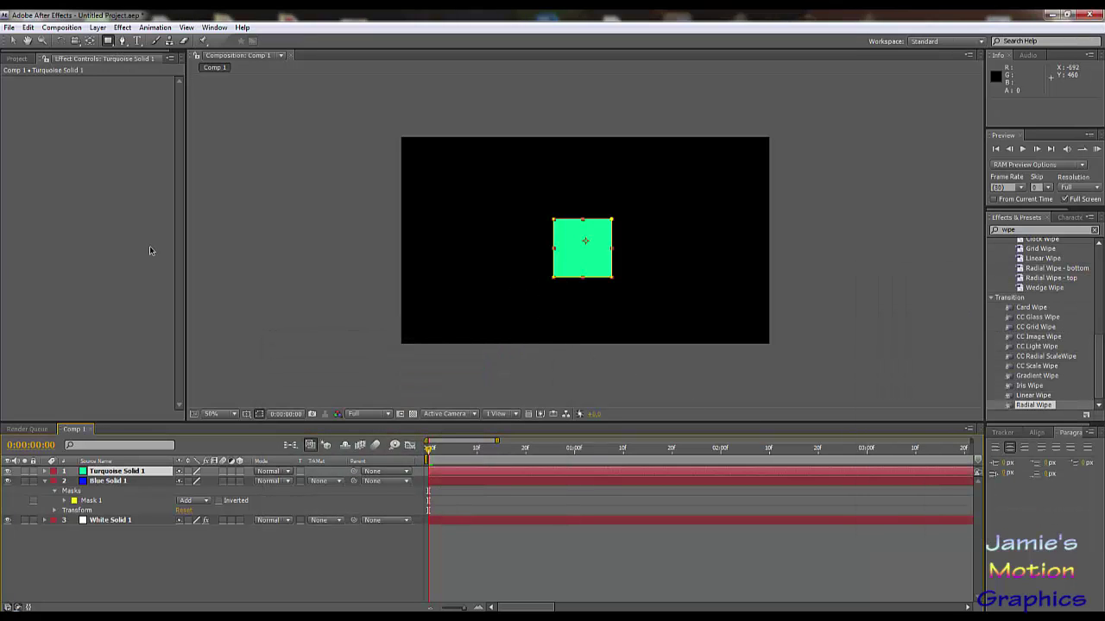
# Step: Raise the lower two mask vertices of the turquoise solid to leave a horizontal strip along the square's upper edge
pyautogui.press('Return')
pyautogui.press('m')
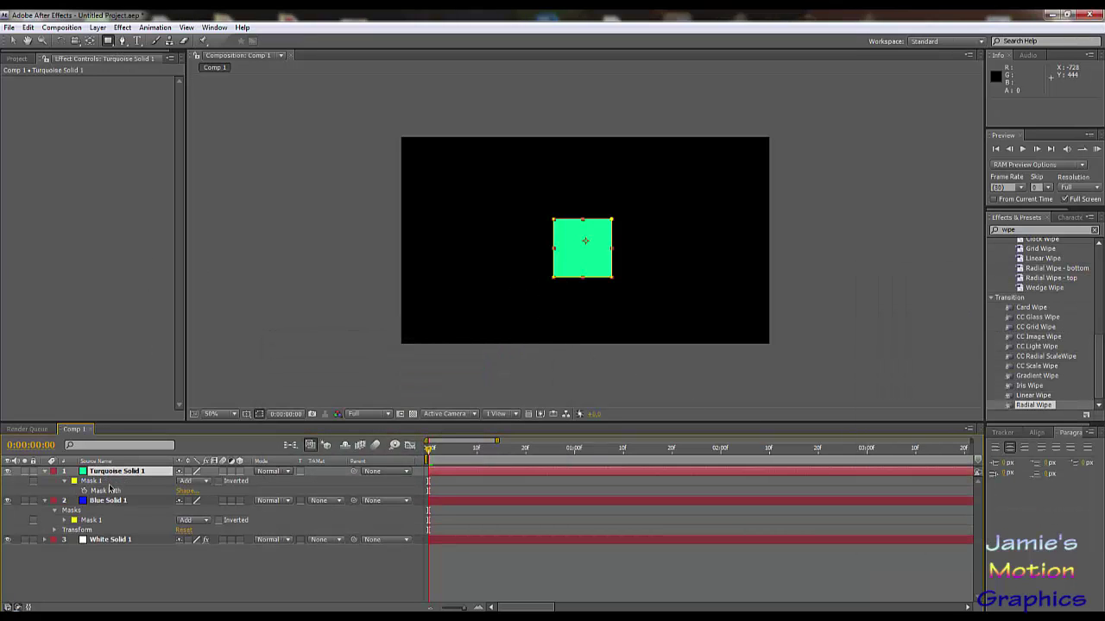
pyautogui.click(102, 491)
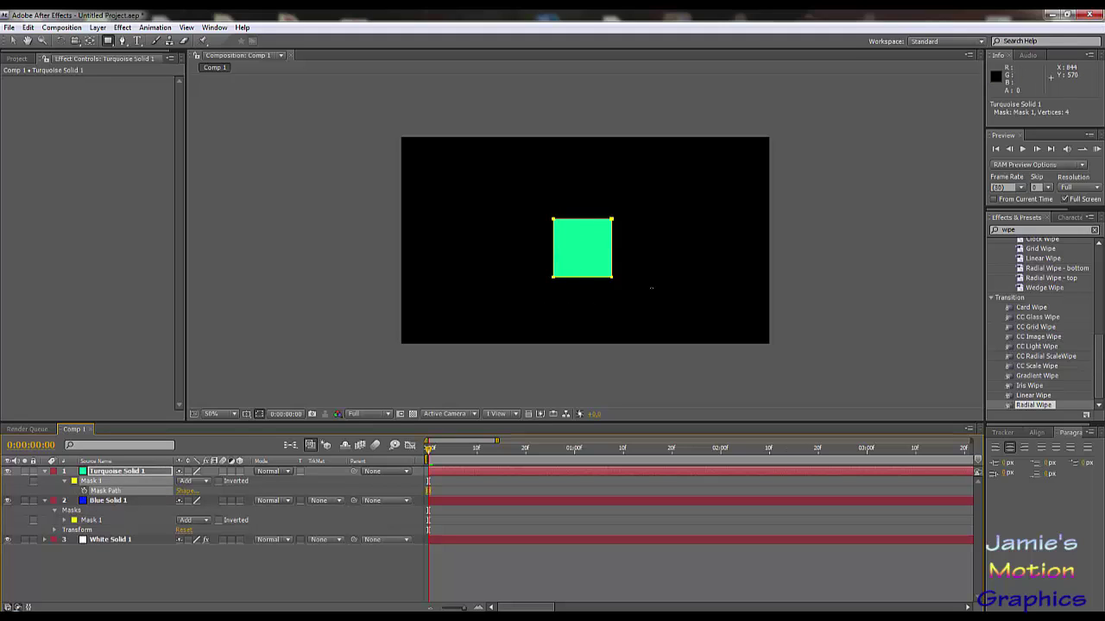
pyautogui.click(13, 41)
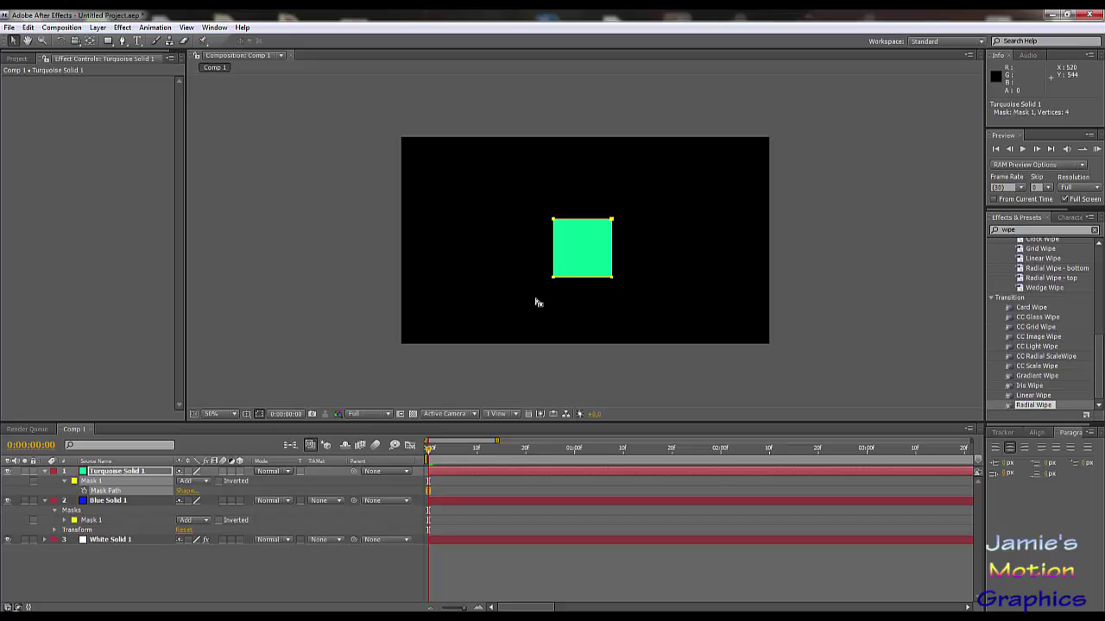
pyautogui.moveTo(523, 301); pyautogui.dragTo(587, 242)
pyautogui.hotkey('ctrl', 'z')
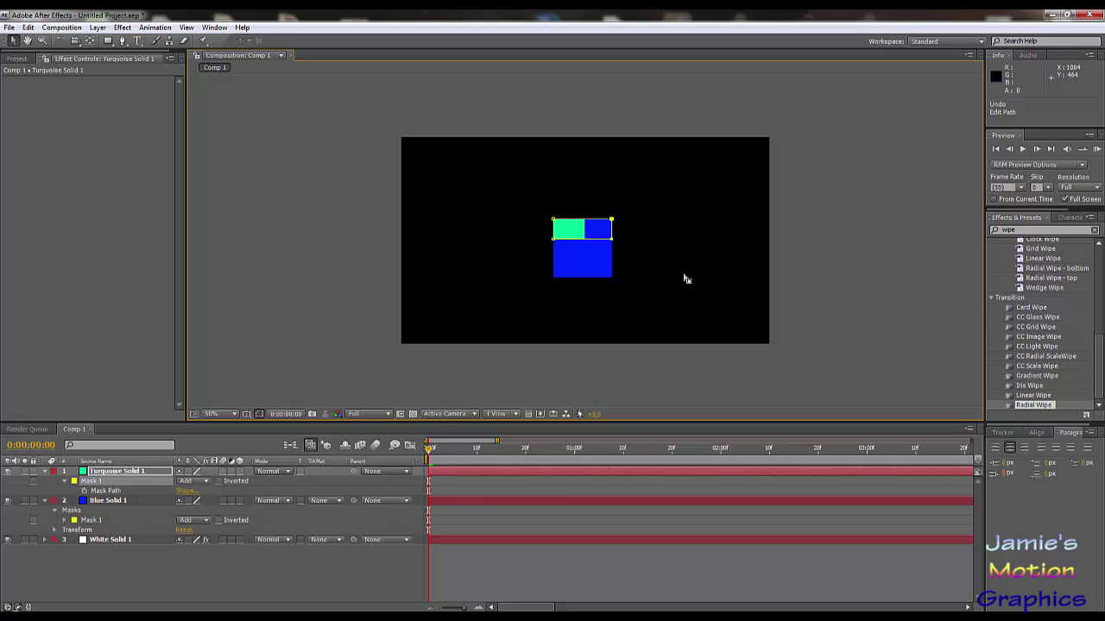
# Step: Duplicate the turquoise solid layer and change the copy's colour to magenta (FF00F0) as a new solid
pyautogui.click(484, 472)
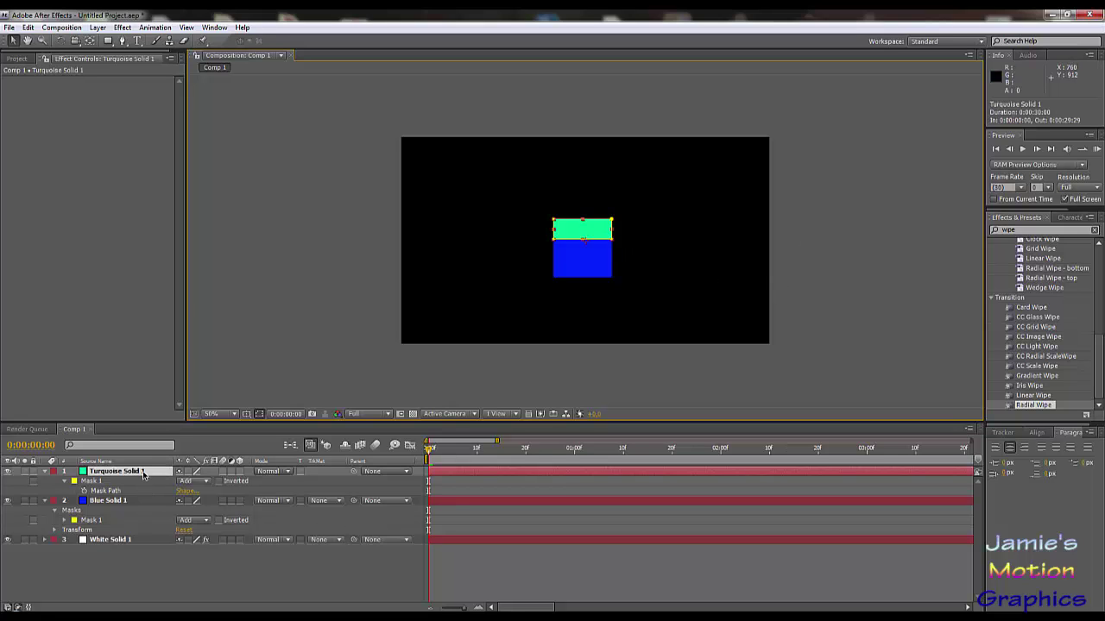
pyautogui.hotkey('ctrl', 'd')
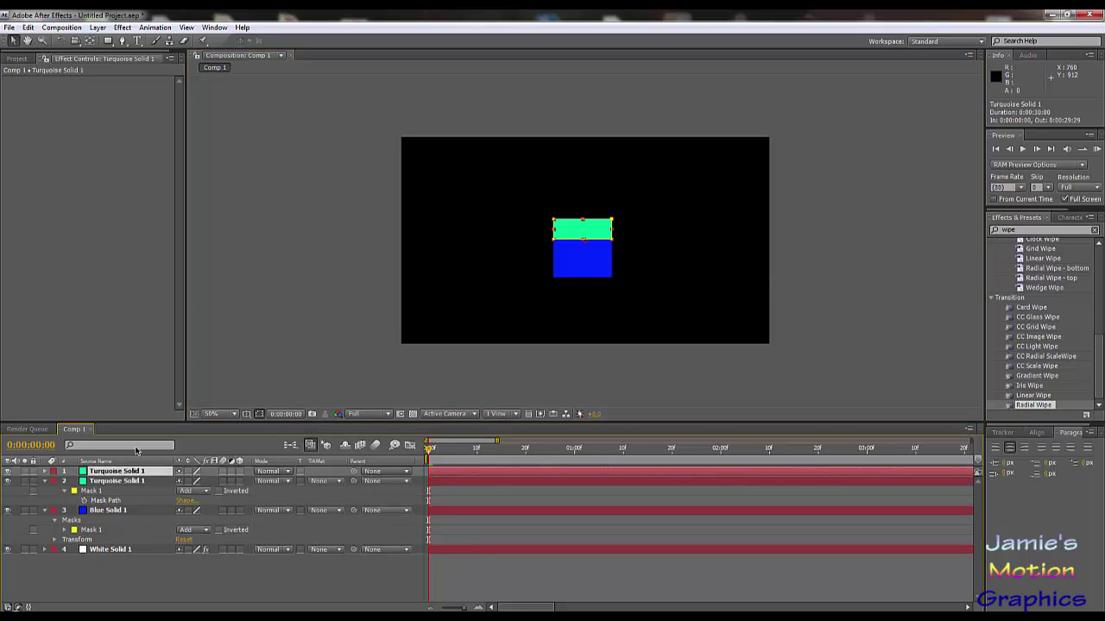
pyautogui.click(98, 28)
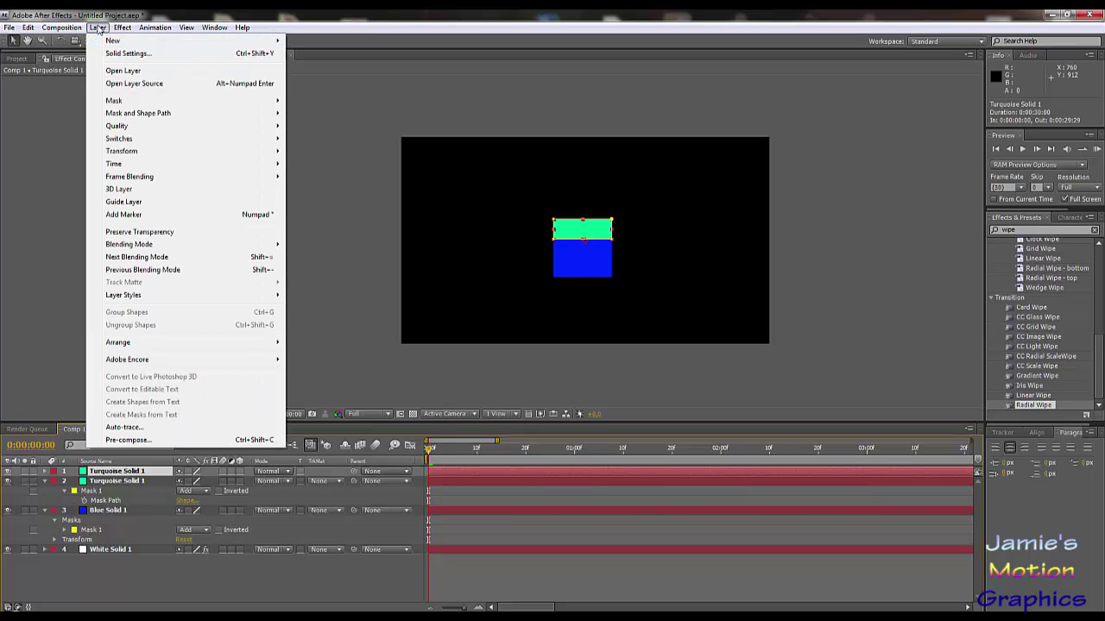
pyautogui.click(128, 53)
pyautogui.click(984, 457)
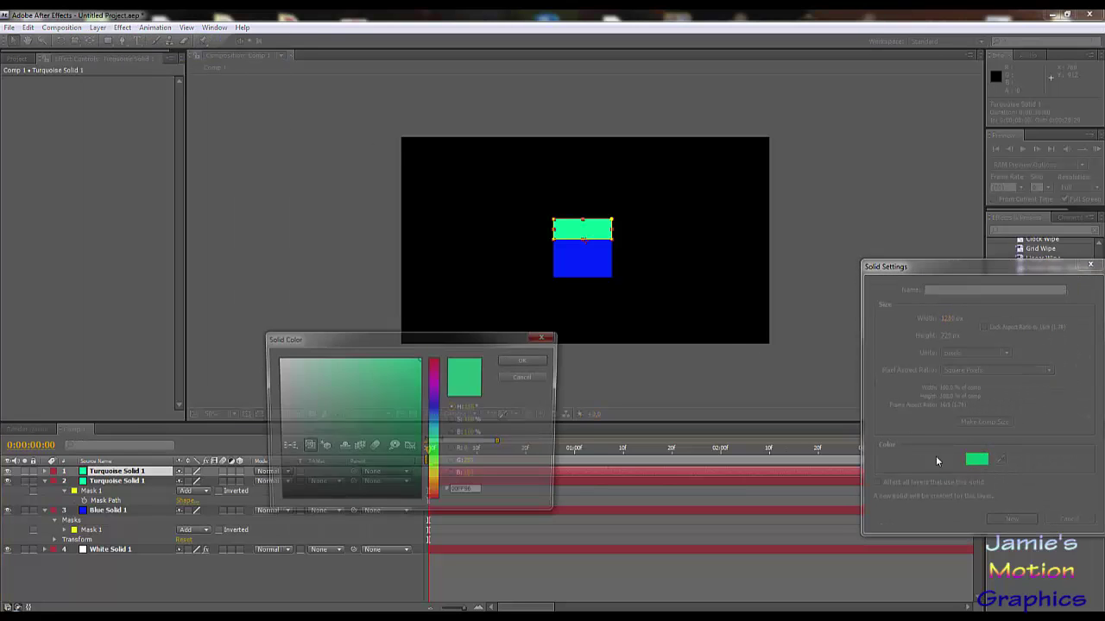
pyautogui.click(436, 386)
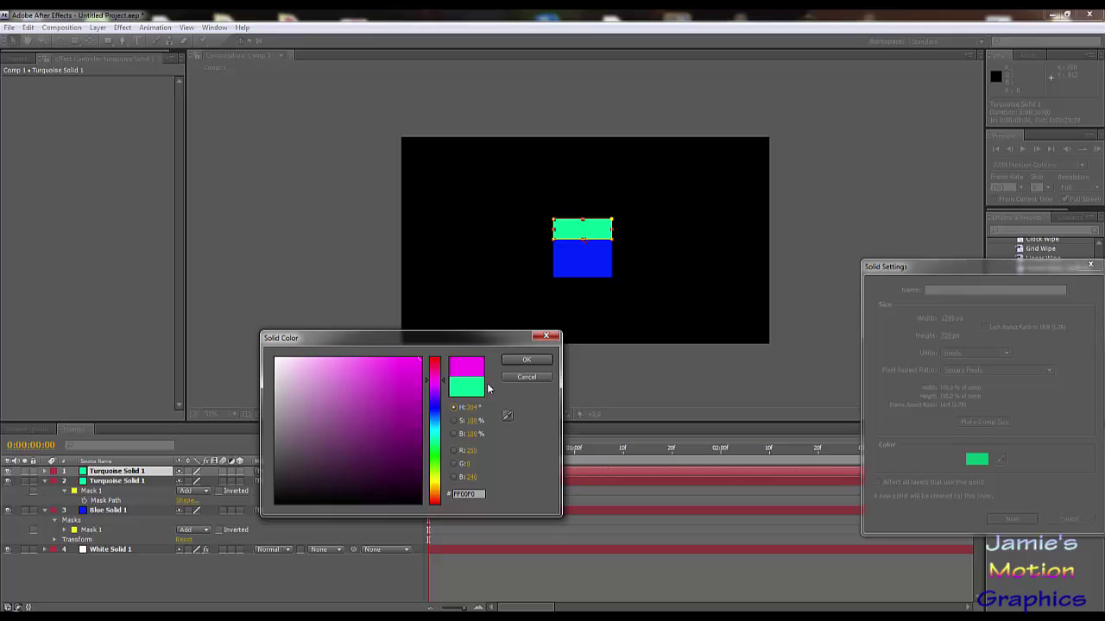
pyautogui.click(526, 360)
pyautogui.click(1012, 519)
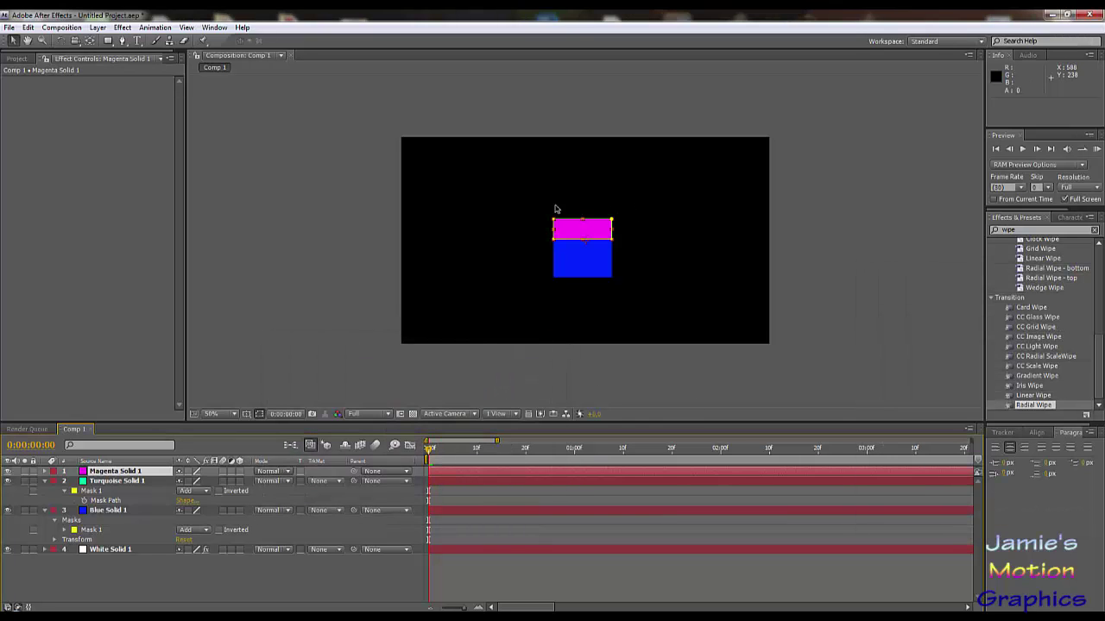
# Step: Reveal and select the Mask Path of the magenta solid, with the composition view shown
pyautogui.moveTo(541, 207); pyautogui.dragTo(574, 260)
pyautogui.hotkey('ctrl', 'z')
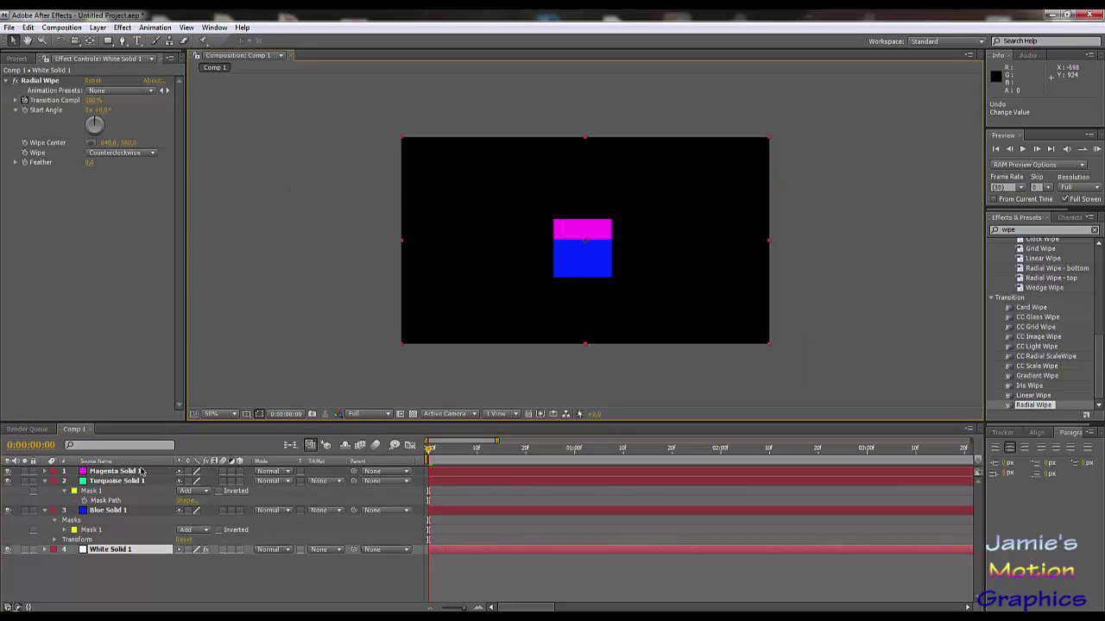
pyautogui.doubleClick(110, 473)
pyautogui.press('m')
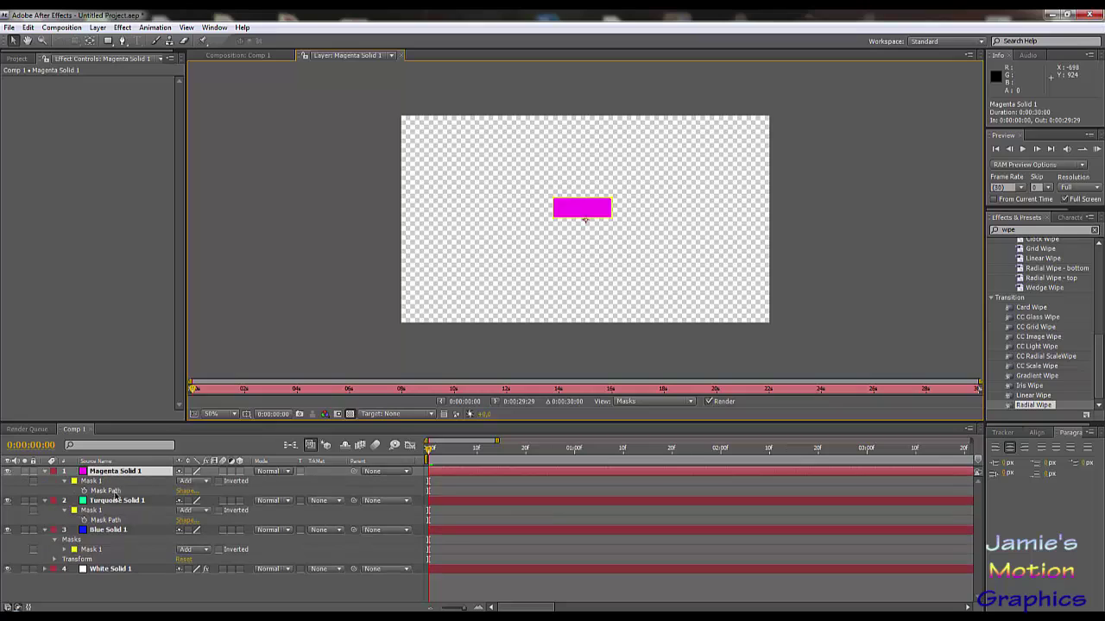
pyautogui.click(108, 490)
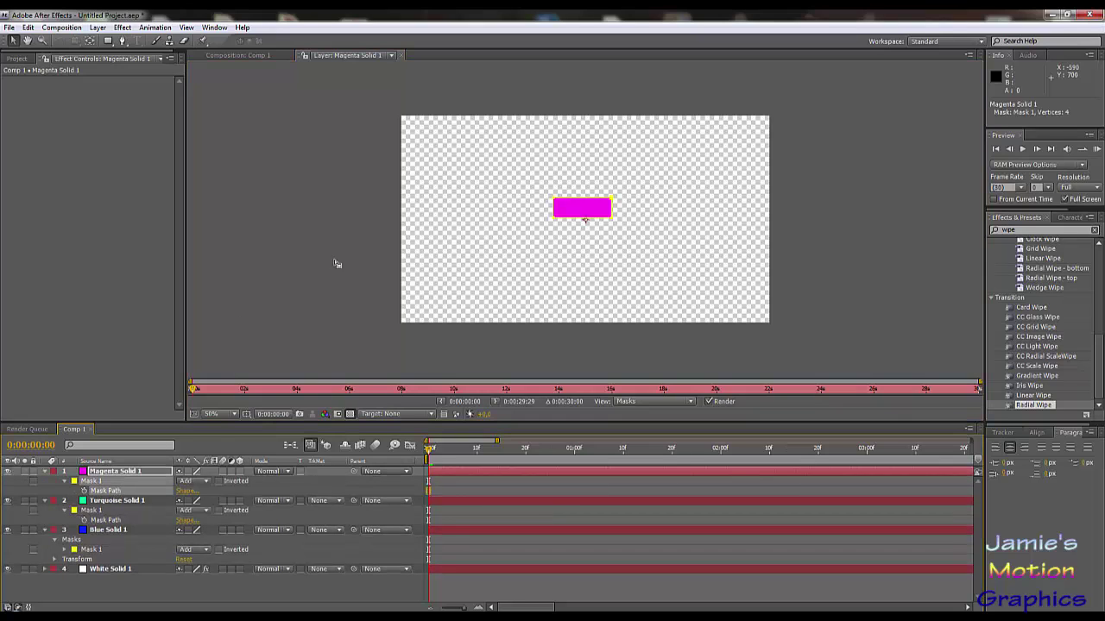
pyautogui.click(402, 56)
pyautogui.moveTo(386, 190); pyautogui.dragTo(580, 264)
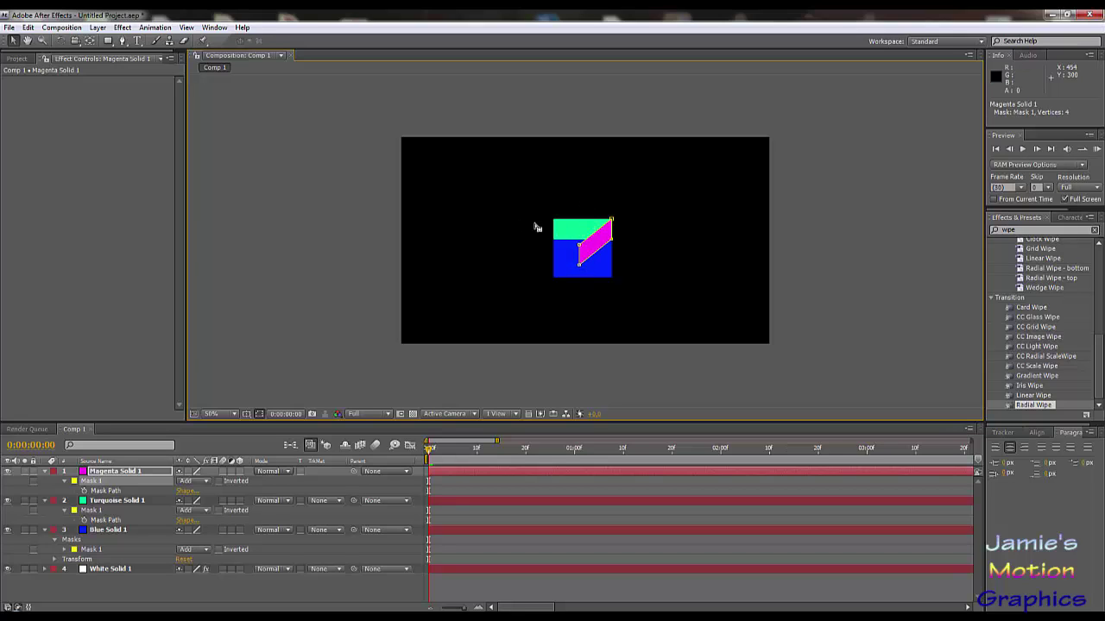
pyautogui.hotkey('ctrl', 'z')
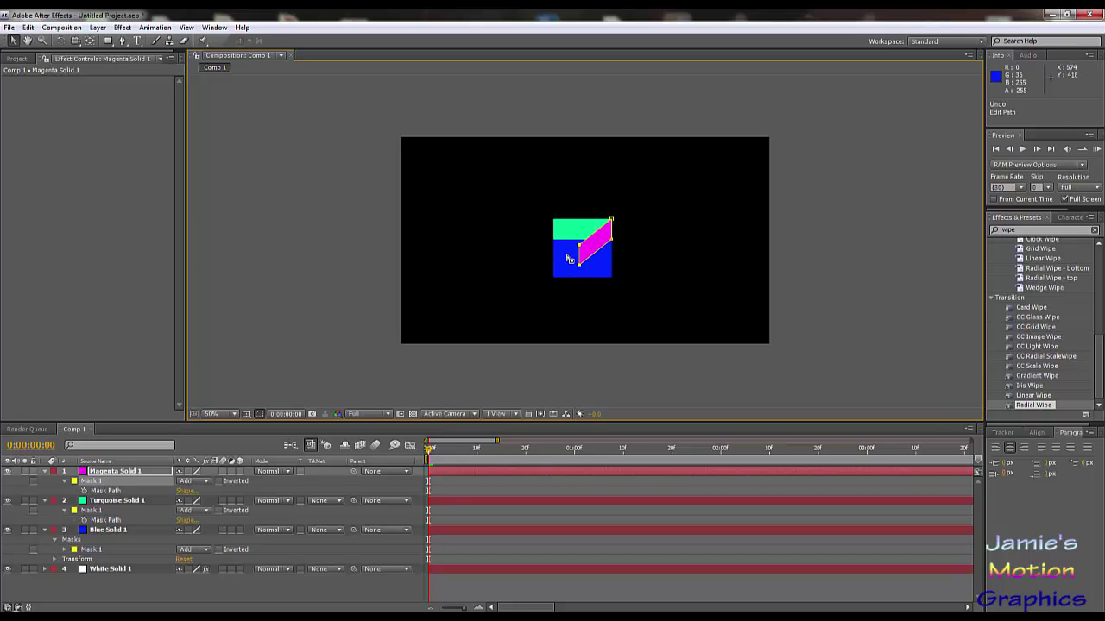
pyautogui.hotkey('ctrl', 'z')
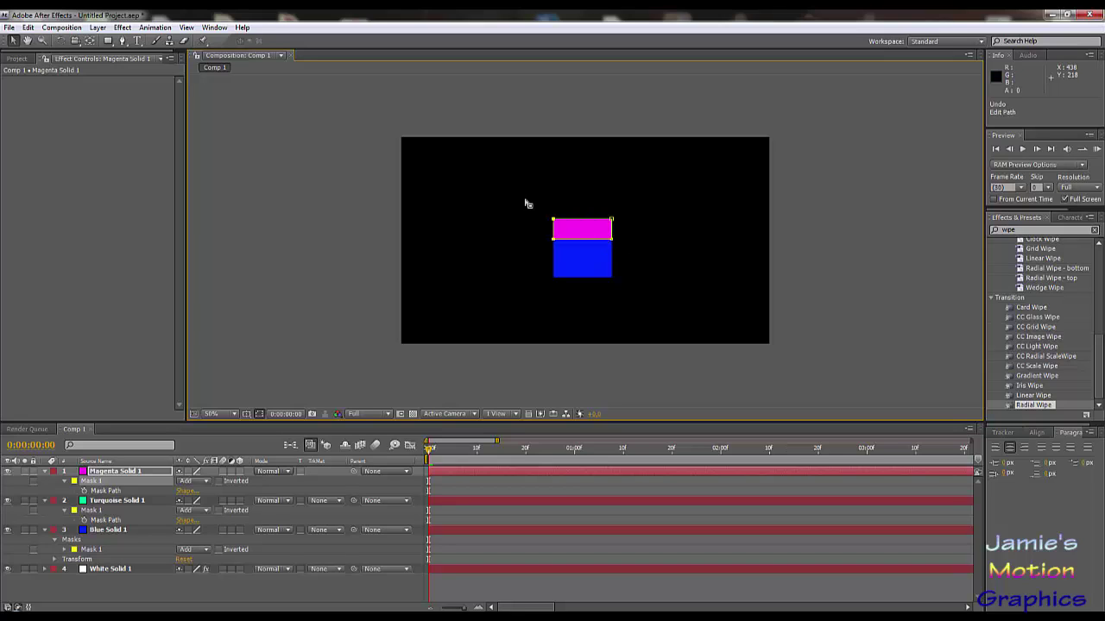
# Step: Move the left two mask vertices of the magenta solid horizontally inward, leaving a small block at the square's upper-right corner
pyautogui.moveTo(553, 241); pyautogui.dragTo(587, 236)
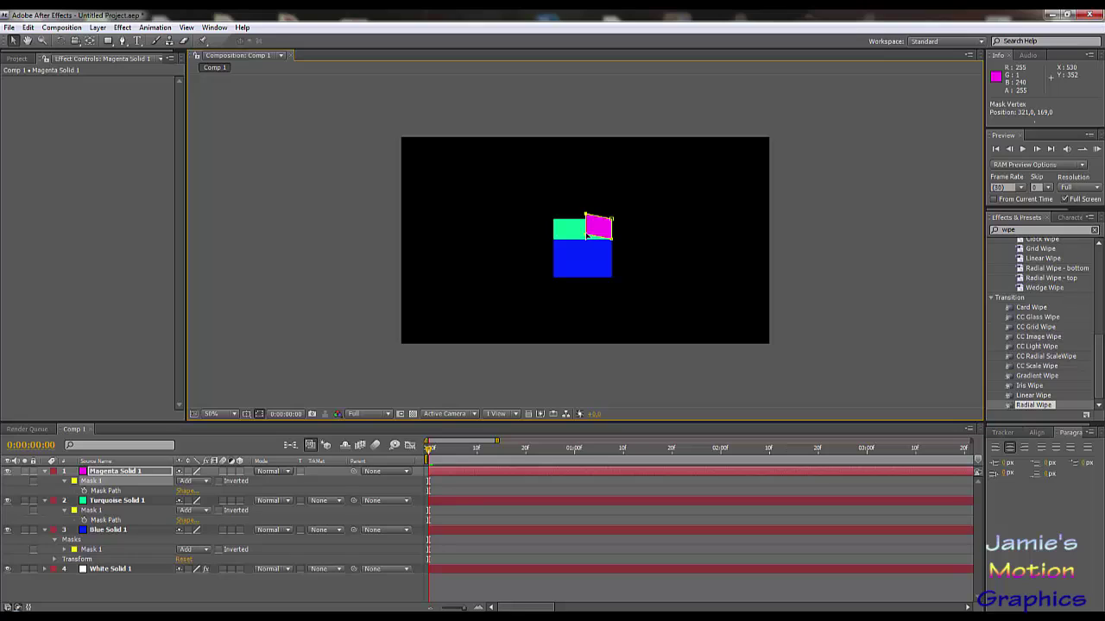
pyautogui.press('Down')
pyautogui.press('Down')
pyautogui.press('Down')
pyautogui.press('Down')
pyautogui.press('Down')
pyautogui.press('Down')
pyautogui.press('Down')
pyautogui.press('Down')
pyautogui.press('Down')
pyautogui.hotkey('shift', 'Left')
pyautogui.hotkey('shift', 'Left')
pyautogui.hotkey('shift', 'Left')
pyautogui.hotkey('shift', 'Left')
pyautogui.hotkey('shift', 'Left')
pyautogui.hotkey('shift', 'Left')
pyautogui.hotkey('shift', 'Left')
pyautogui.hotkey('shift', 'Left')
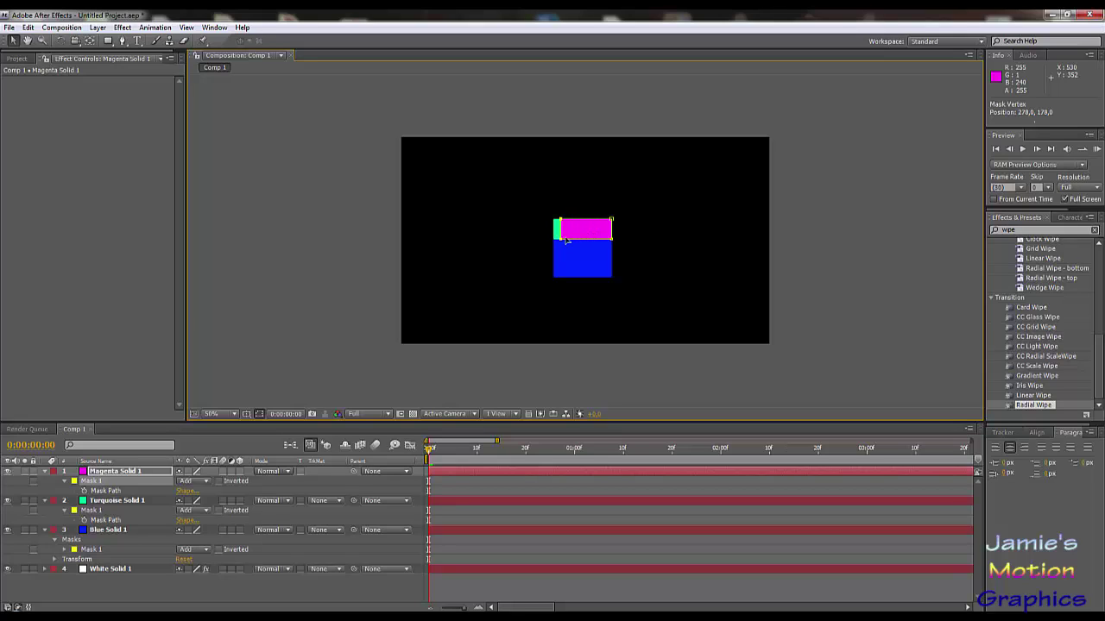
pyautogui.hotkey('shift', 'Right')
pyautogui.hotkey('shift', 'Right')
pyautogui.hotkey('shift', 'Right')
pyautogui.hotkey('shift', 'Right')
pyautogui.hotkey('shift', 'Right')
pyautogui.hotkey('shift', 'Right')
pyautogui.hotkey('shift', 'Right')
pyautogui.hotkey('shift', 'Right')
pyautogui.moveTo(594, 250)
pyautogui.mouseDown()
pyautogui.moveTo(599, 278)
pyautogui.moveTo(621, 285)
pyautogui.moveTo(594, 282)
pyautogui.moveTo(576, 242)
pyautogui.moveTo(594, 245)
pyautogui.mouseUp()
pyautogui.hotkey('ctrl', 'z')
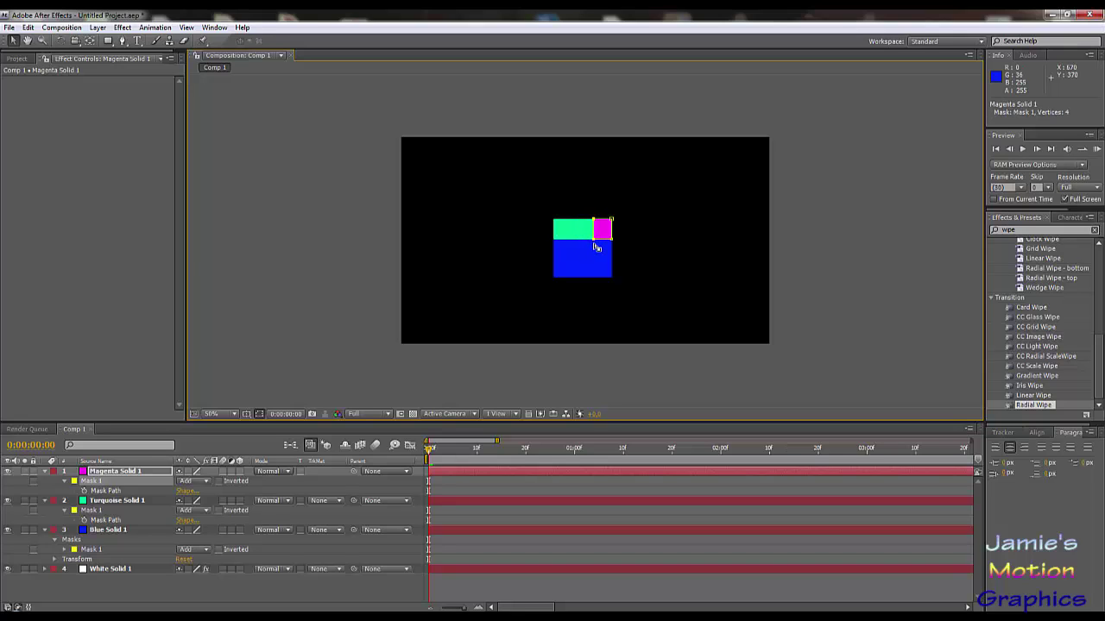
# Step: Duplicate the blue solid layer and change the copy's colour to light blue (0096FF) as a new solid
pyautogui.click(111, 532)
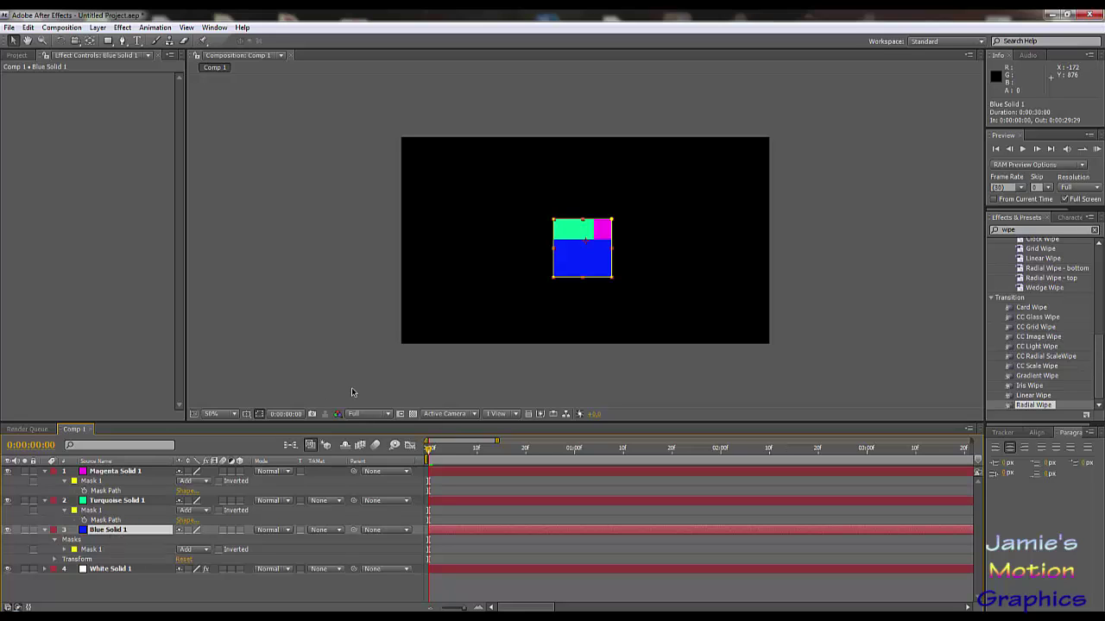
pyautogui.hotkey('ctrl', 'd')
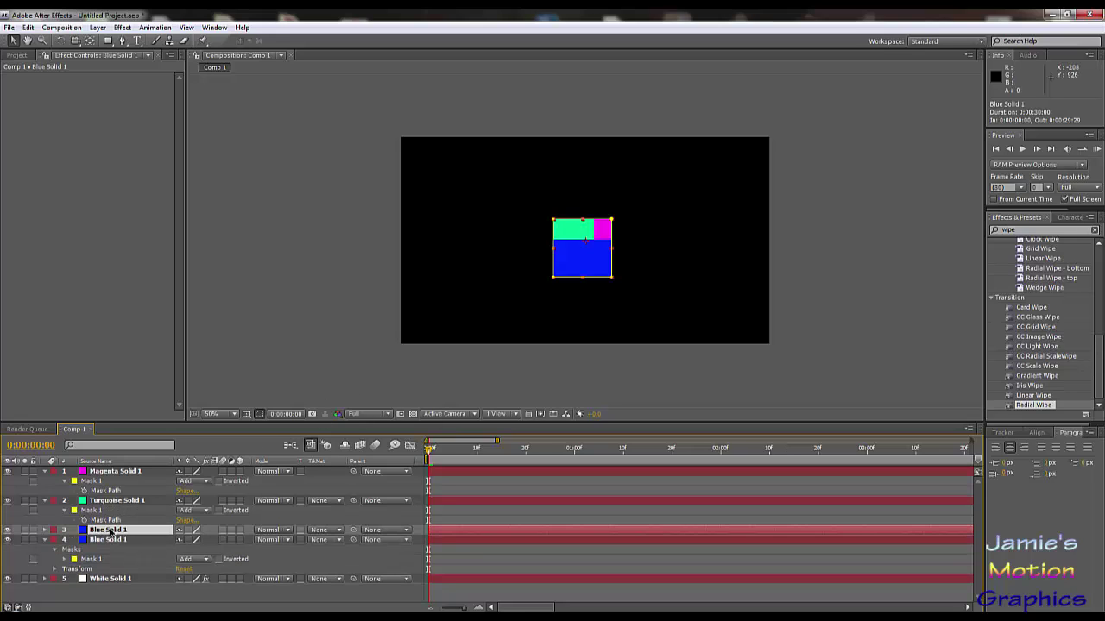
pyautogui.click(98, 26)
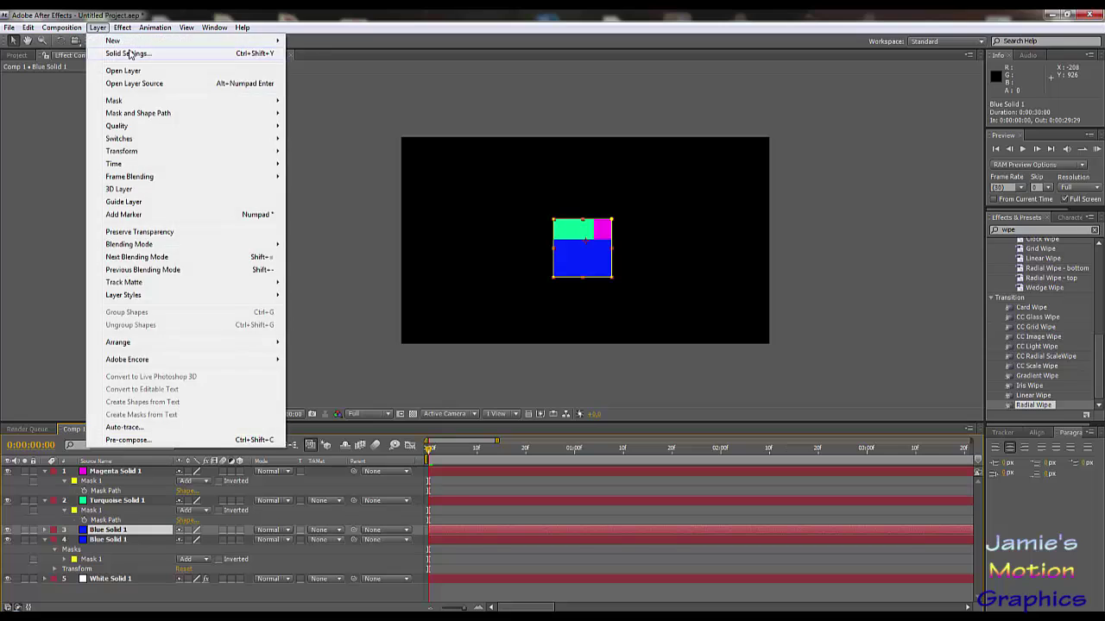
pyautogui.click(112, 52)
pyautogui.click(977, 458)
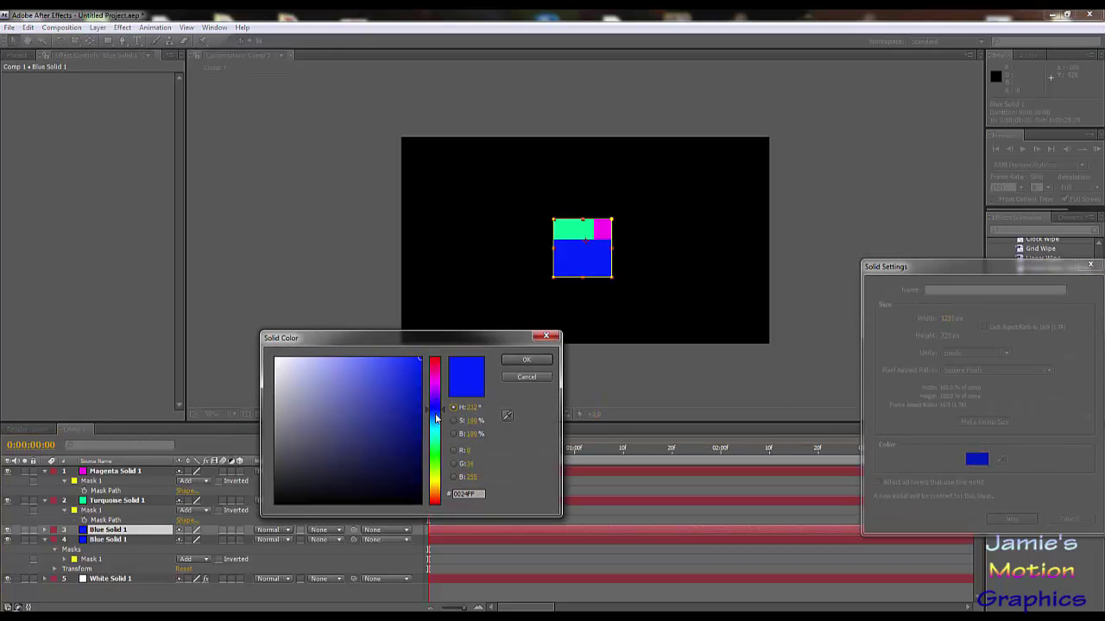
pyautogui.click(436, 418)
pyautogui.moveTo(436, 419); pyautogui.dragTo(436, 425)
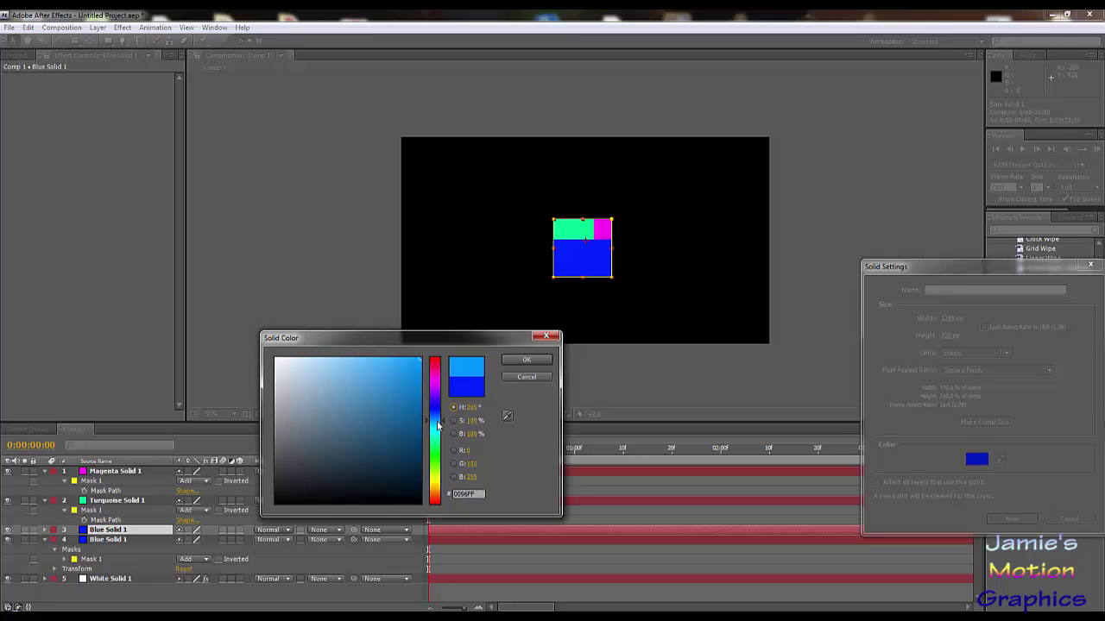
pyautogui.click(535, 362)
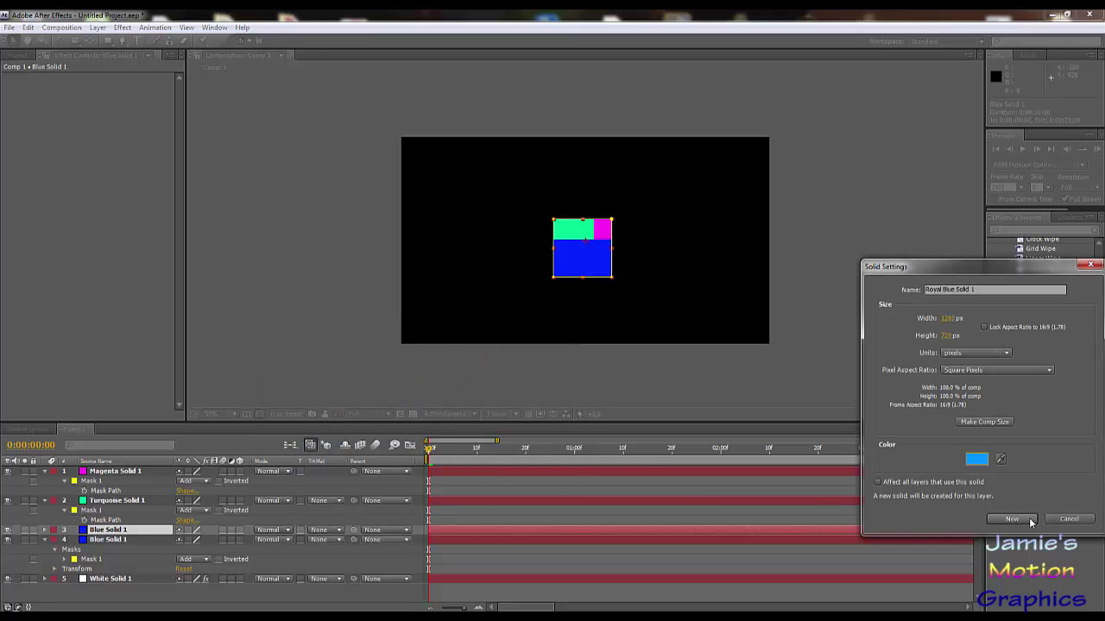
pyautogui.click(1012, 519)
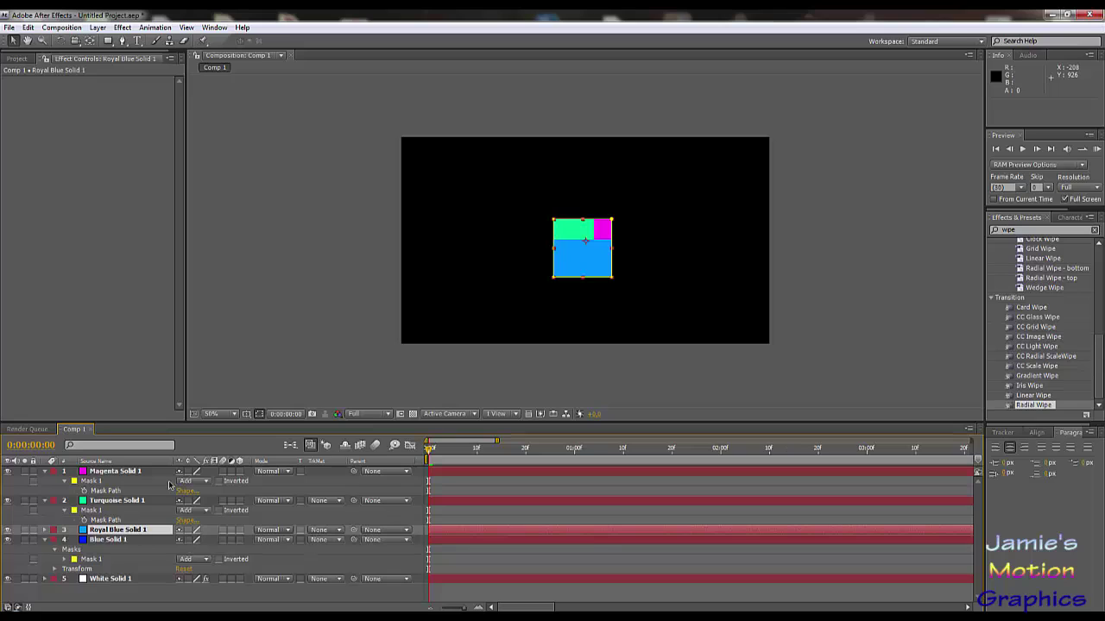
# Step: Narrow the royal blue solid's mask to a vertical strip along the square's left side, and select the magenta solid layer
pyautogui.hotkey('ctrl', 'v')
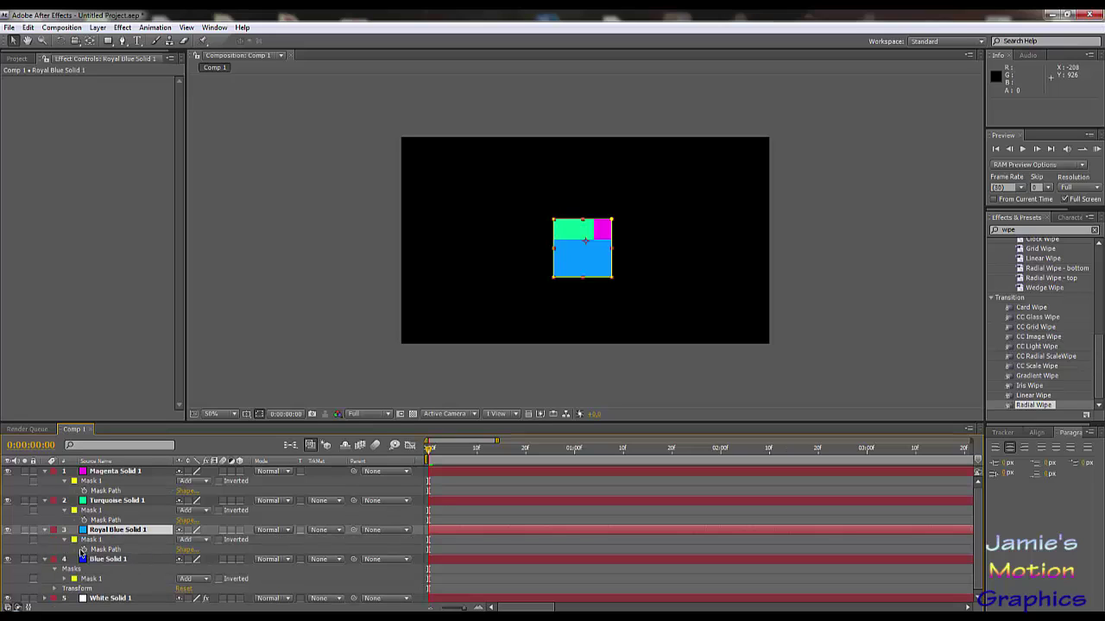
pyautogui.click(111, 550)
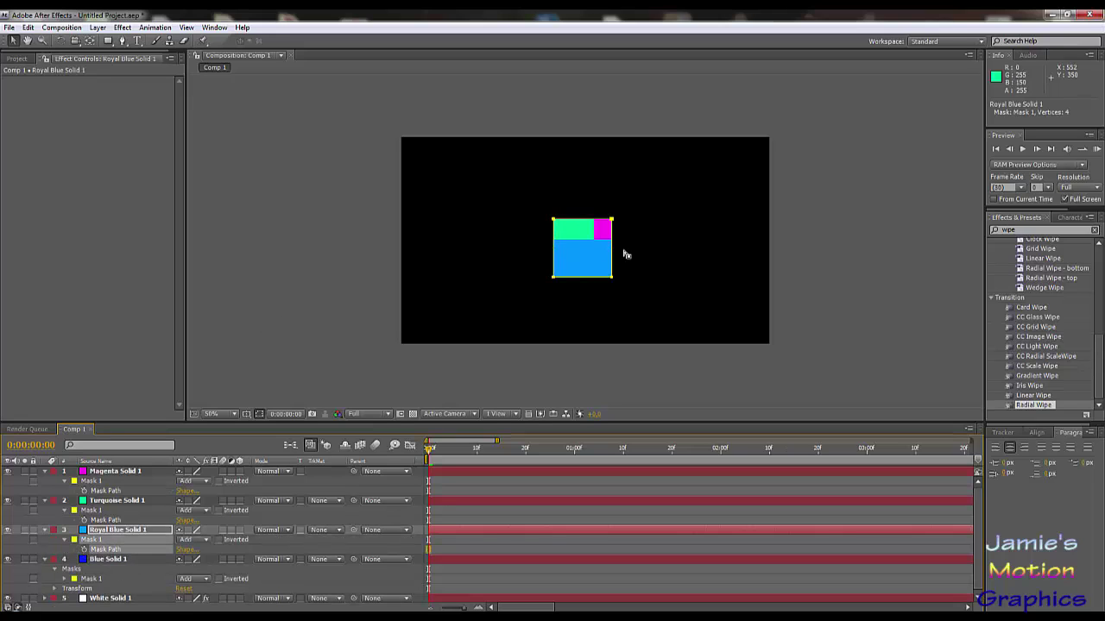
pyautogui.moveTo(642, 208); pyautogui.dragTo(576, 281)
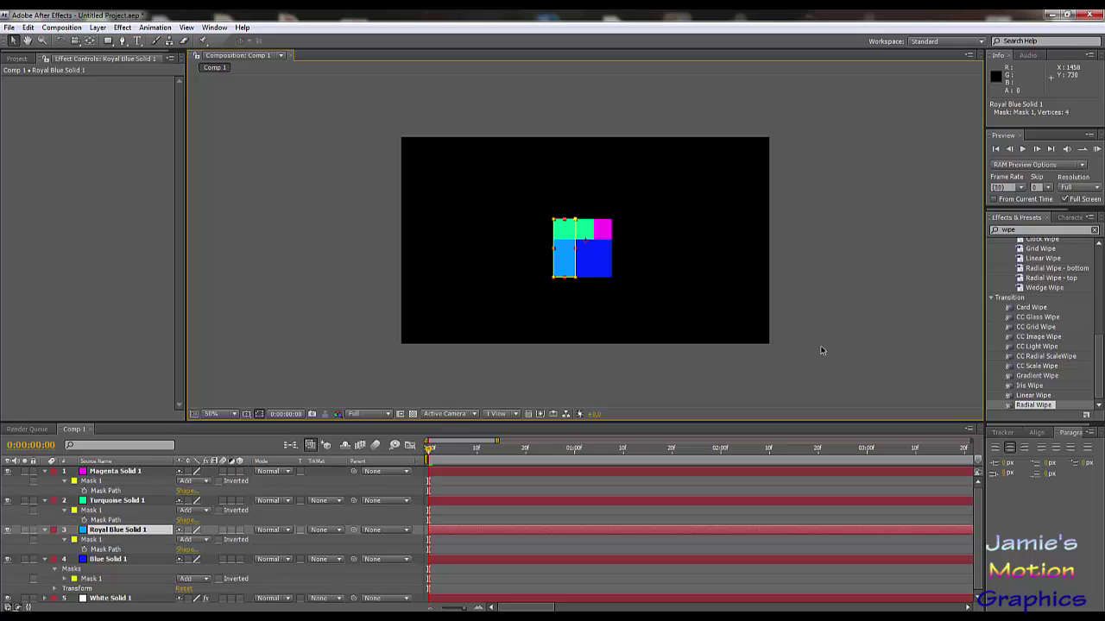
pyautogui.click(483, 472)
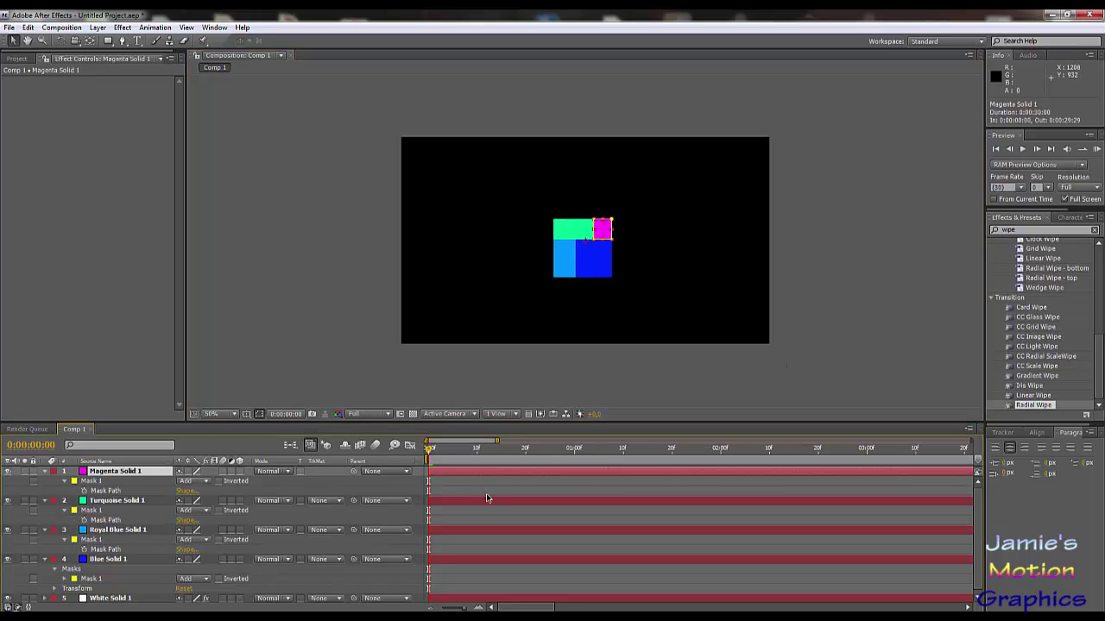
# Step: Collapse the properties of the magenta, turquoise, royal blue and blue solid layers
pyautogui.click(459, 494)
pyautogui.click(45, 471)
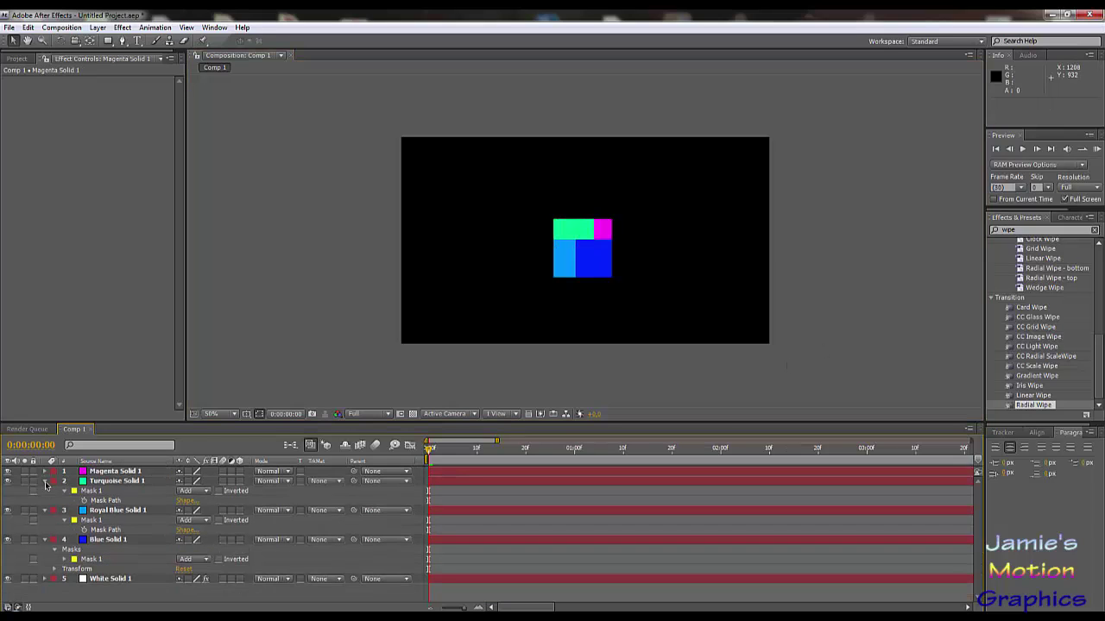
pyautogui.click(45, 481)
pyautogui.click(45, 490)
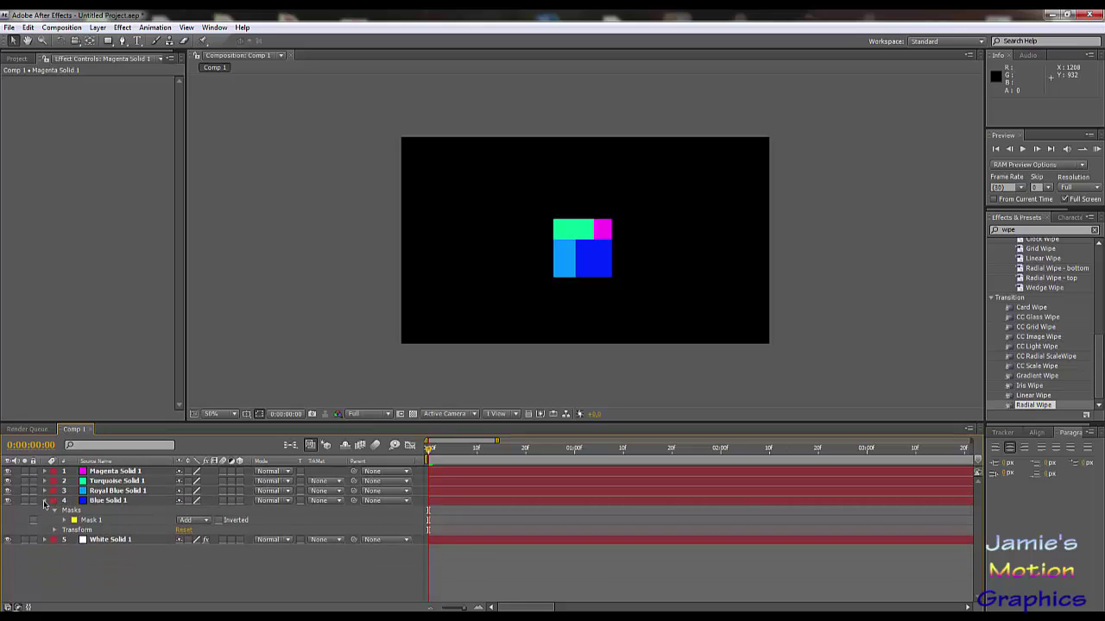
pyautogui.click(45, 500)
# Step: Pre-compose the four coloured solid layers as Pre-comp 1, moving all attributes into the new composition
pyautogui.click(121, 472)
pyautogui.keyDown('shift'); pyautogui.click(108, 502); pyautogui.keyUp('shift')
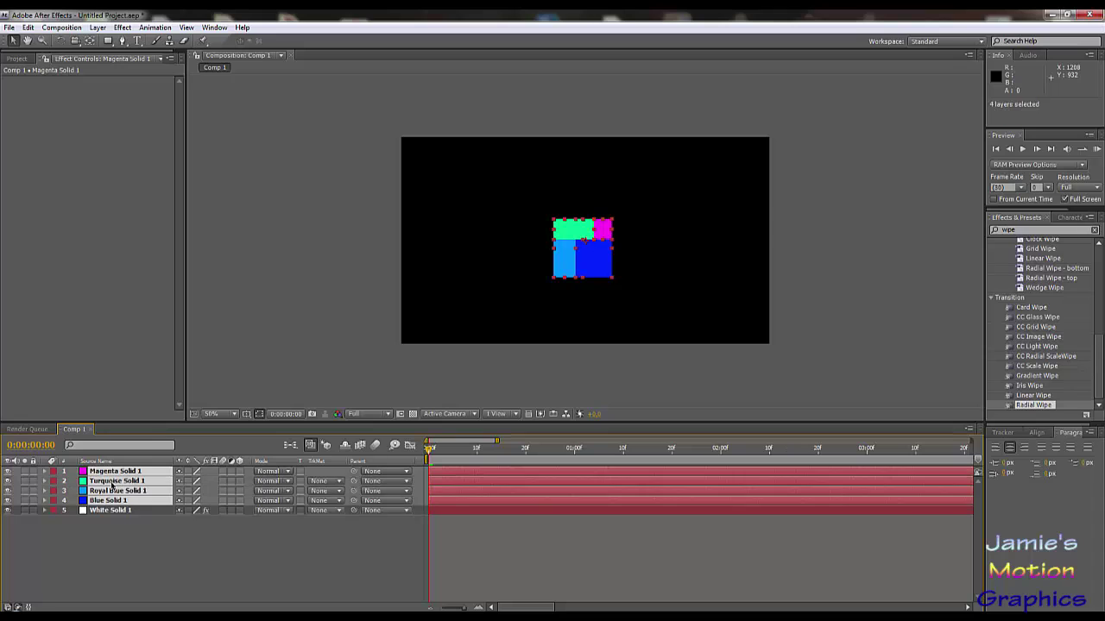
pyautogui.click(98, 28)
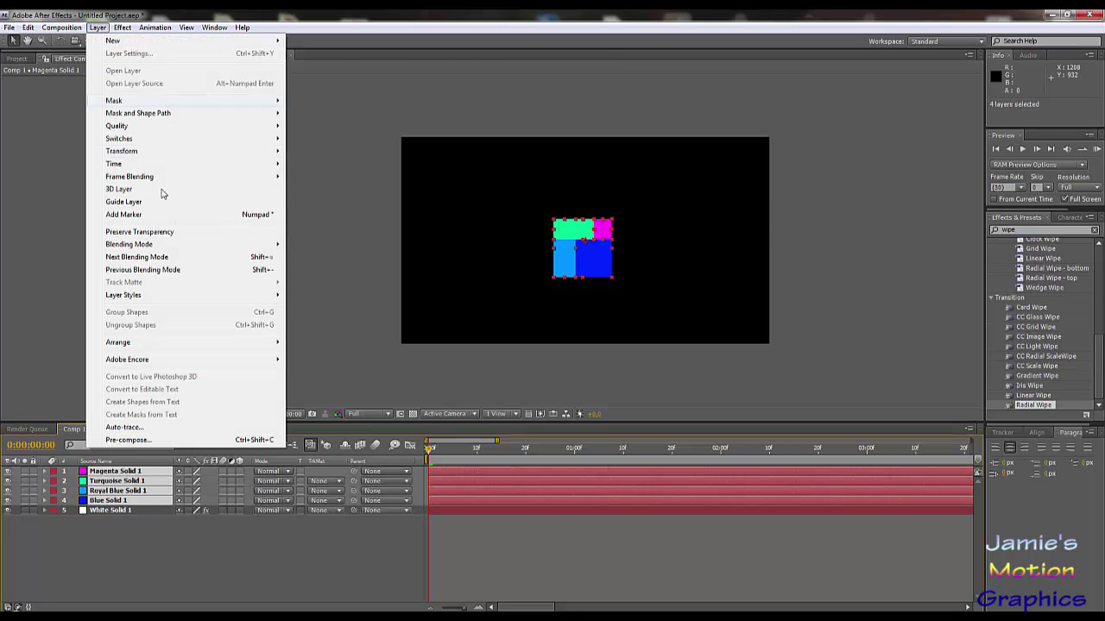
pyautogui.click(129, 440)
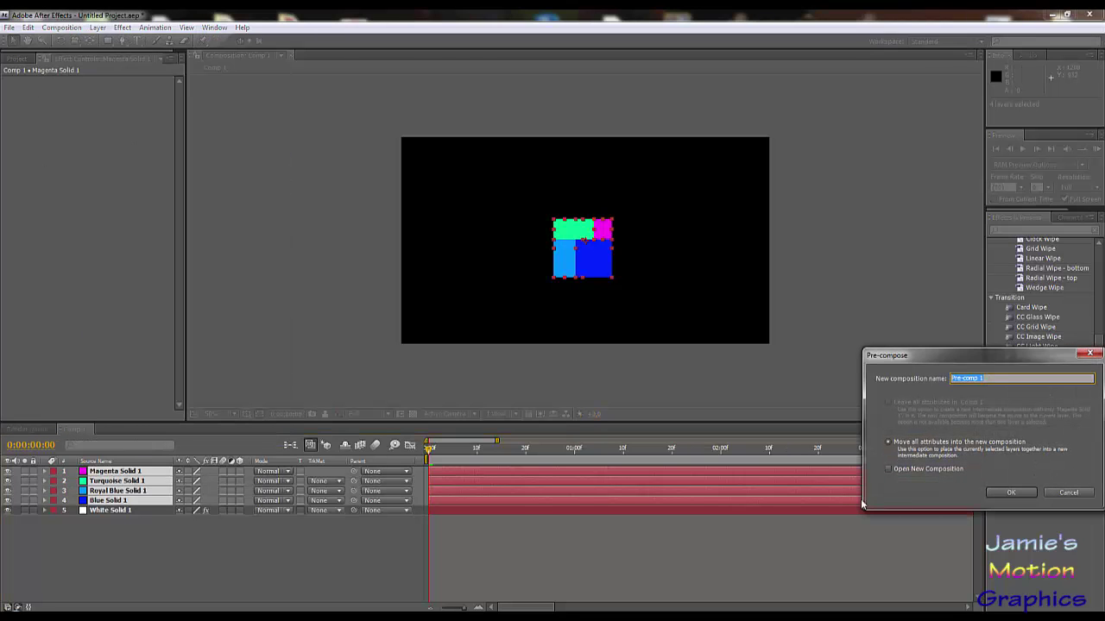
pyautogui.click(1011, 493)
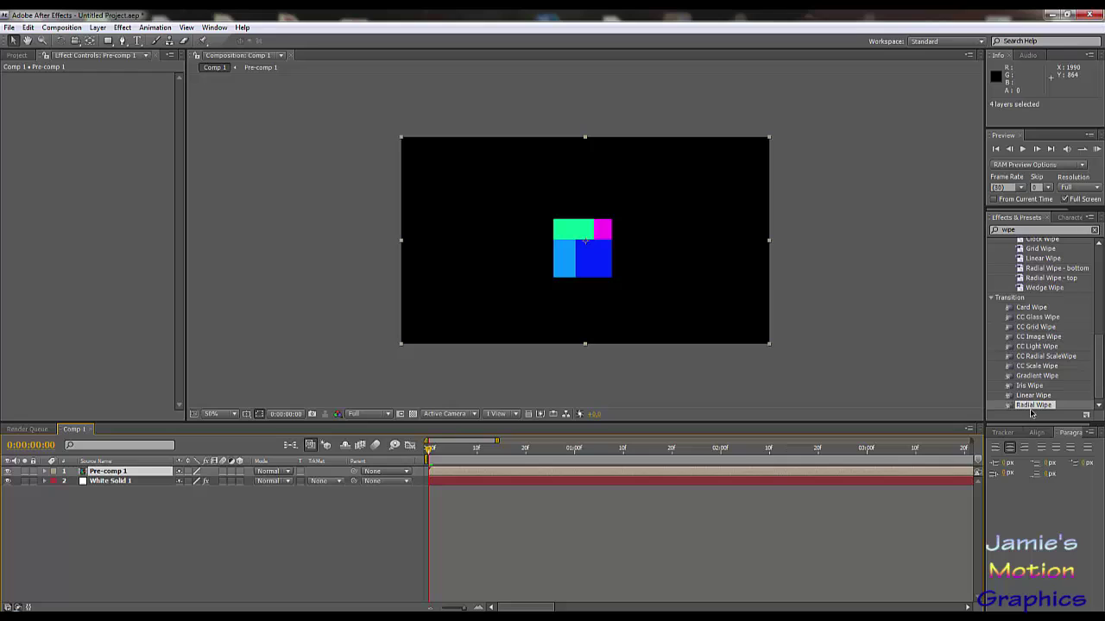
# Step: Apply the Radial Wipe effect to Pre-comp 1 and try out its Transition Completion
pyautogui.moveTo(1034, 409); pyautogui.dragTo(110, 476)
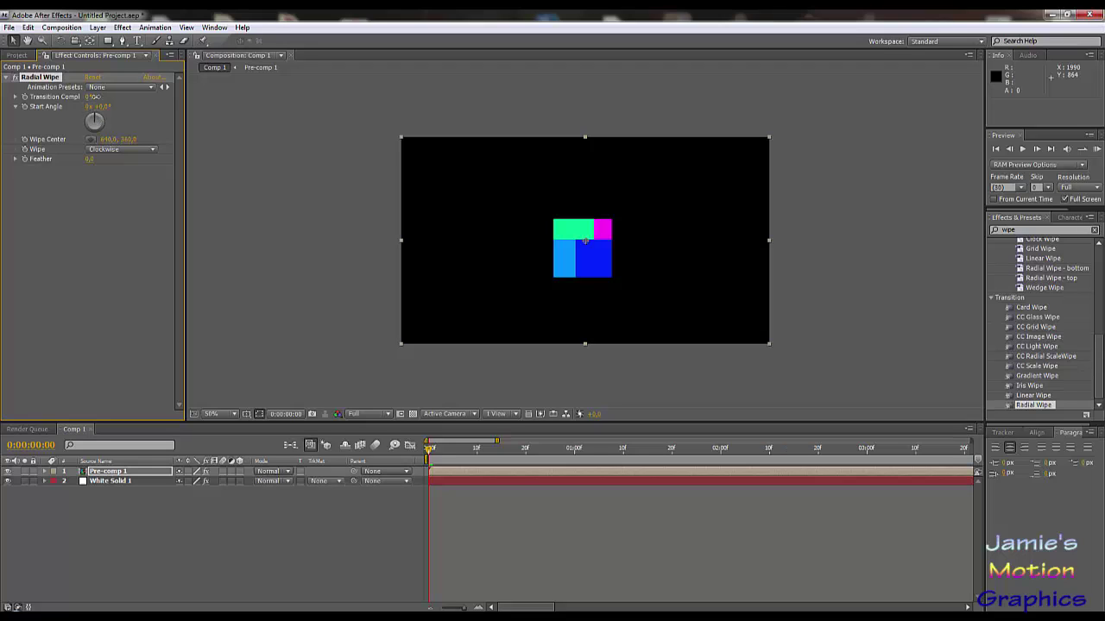
pyautogui.moveTo(88, 97); pyautogui.dragTo(129, 122)
# Step: Place White Solid 1 above Pre-comp 1, set the pre-comp's track matte to Luma Matte "White Solid 1", and preview the wipe
pyautogui.click(124, 482)
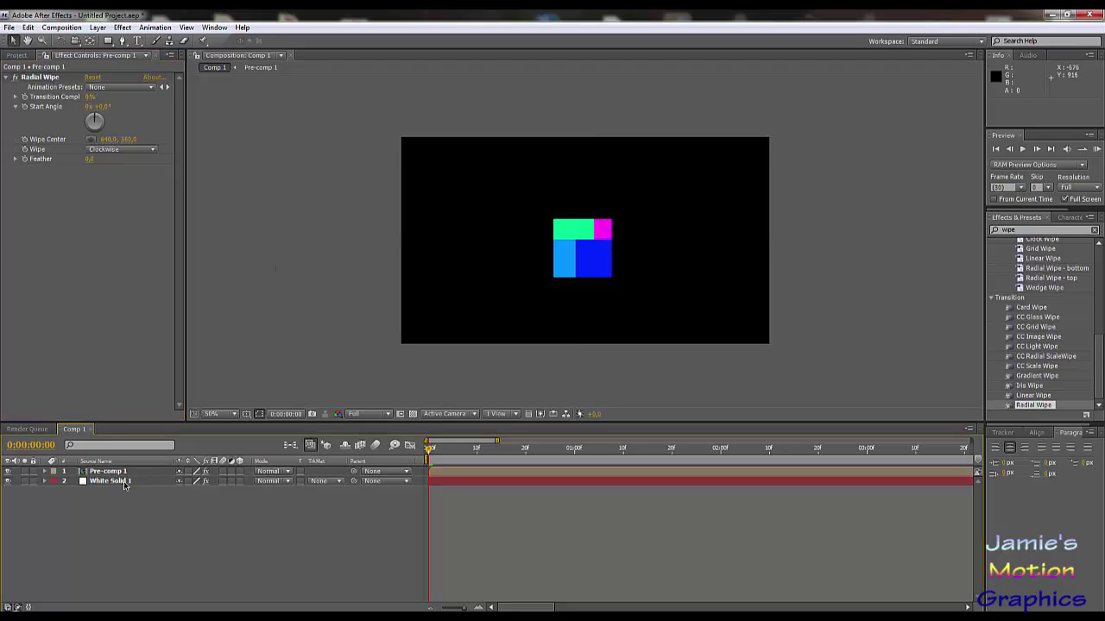
pyautogui.moveTo(118, 486); pyautogui.dragTo(119, 470)
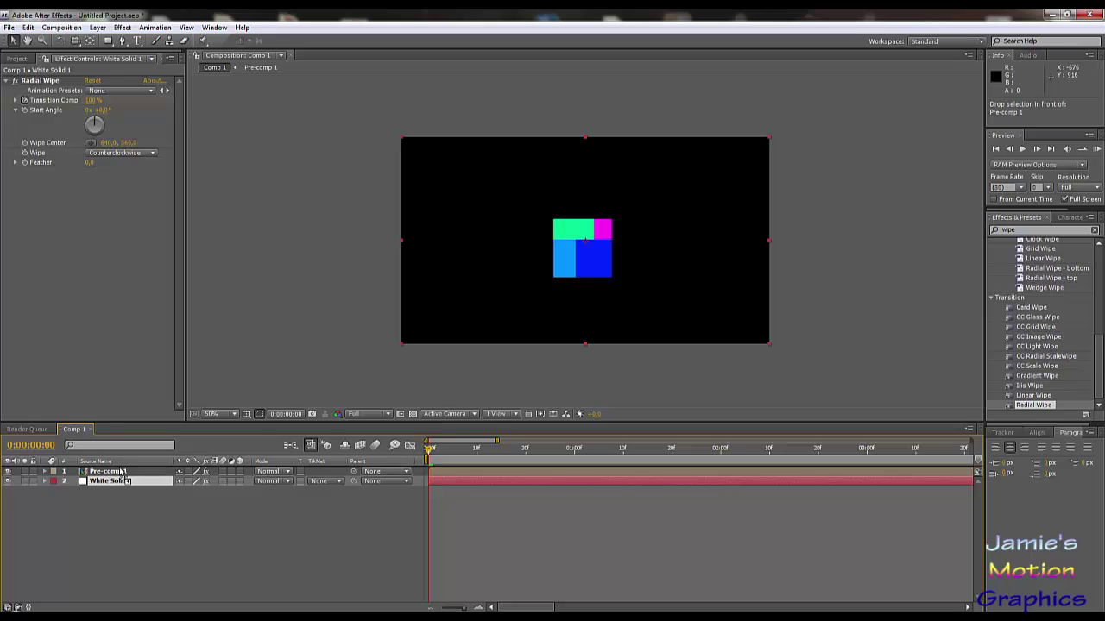
pyautogui.click(331, 485)
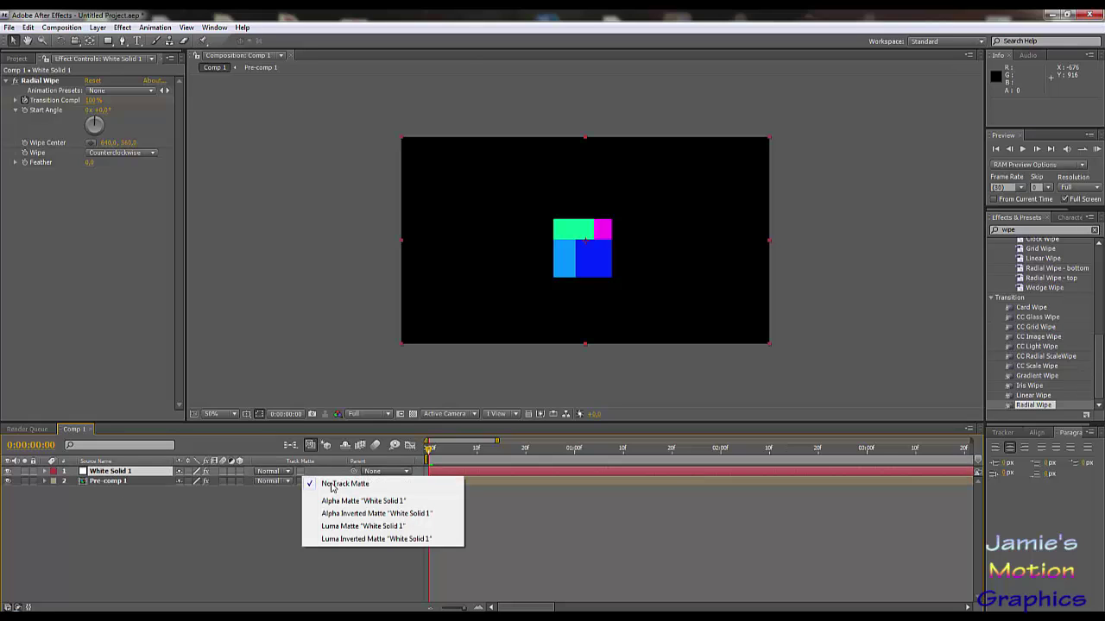
pyautogui.click(362, 525)
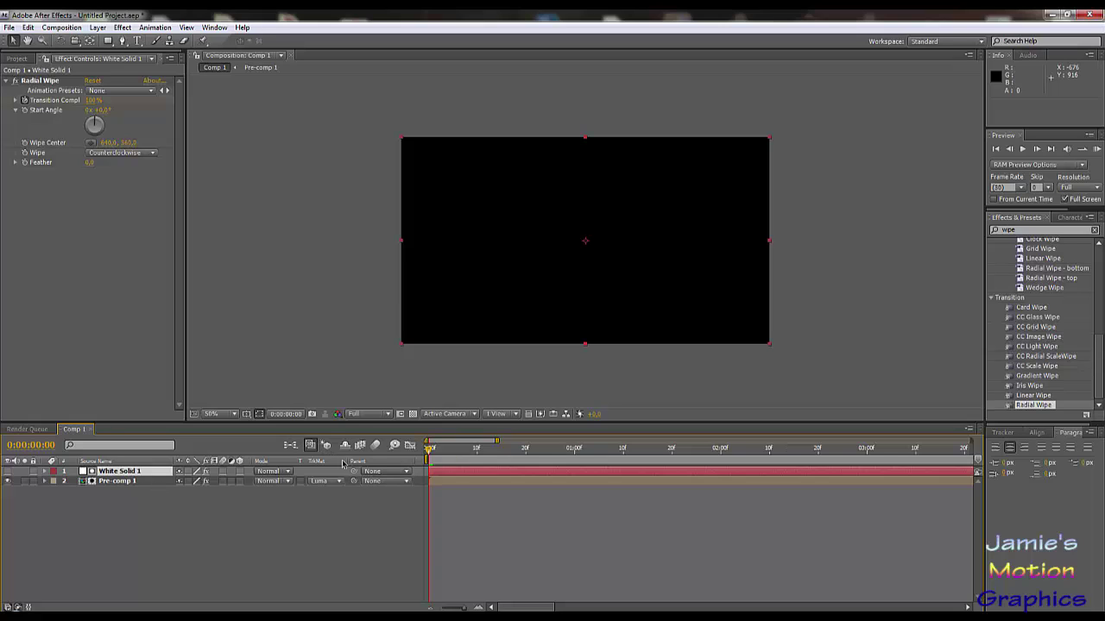
pyautogui.moveTo(433, 452)
pyautogui.mouseDown()
pyautogui.moveTo(586, 464)
pyautogui.moveTo(422, 465)
pyautogui.mouseUp()
# Step: Reveal the Position of Pre-comp 1 and shift it to about 646, 319, checking it against the partly completed wipe
pyautogui.click(123, 485)
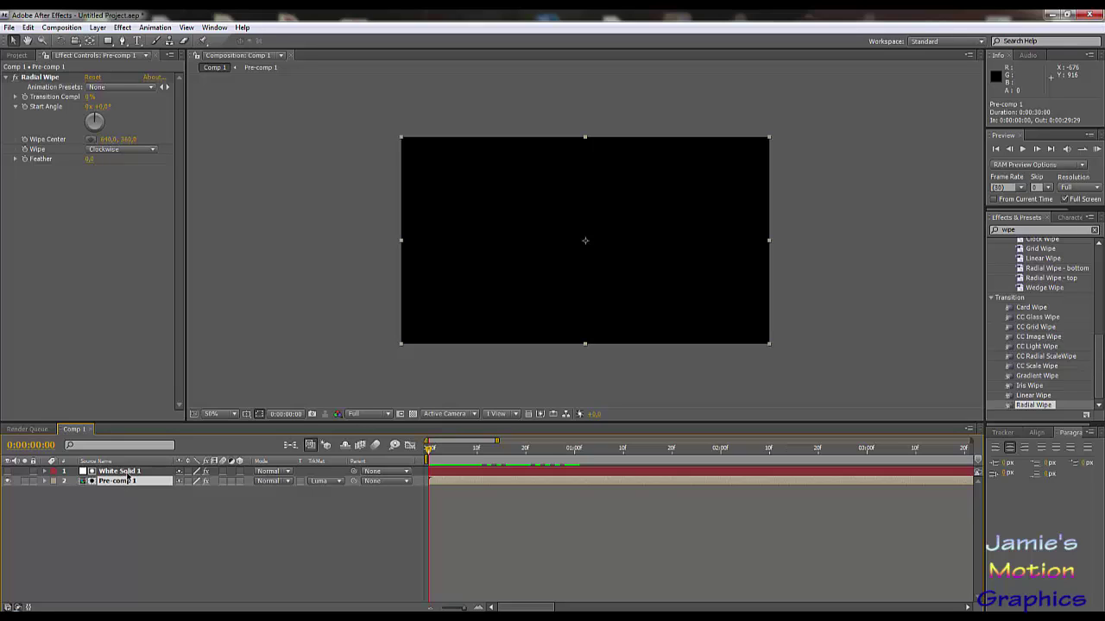
pyautogui.click(121, 471)
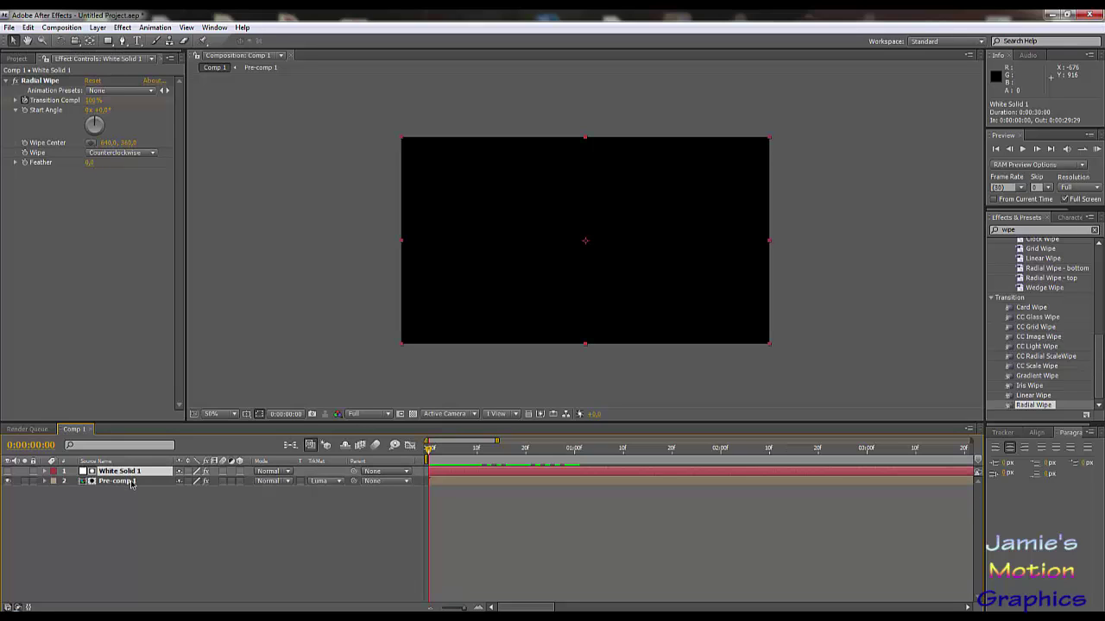
pyautogui.click(132, 485)
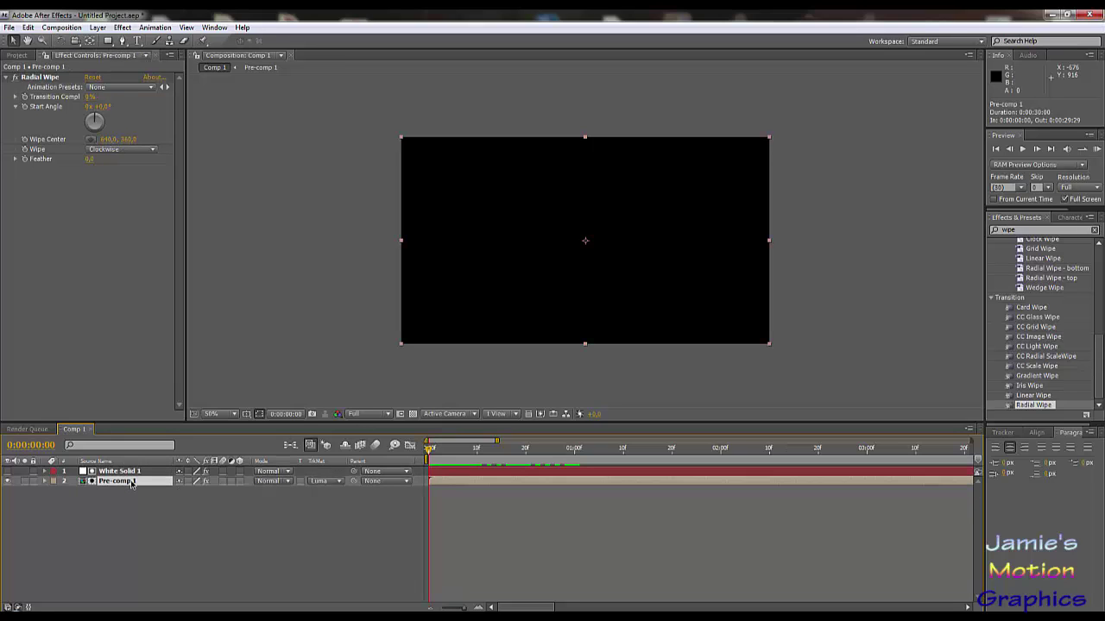
pyautogui.click(567, 450)
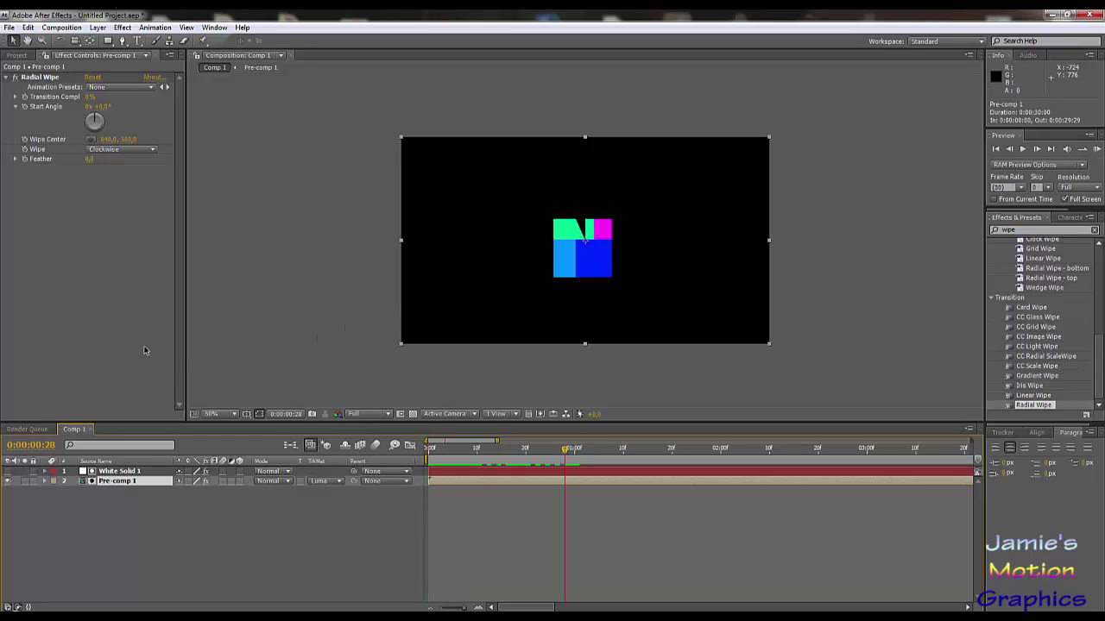
pyautogui.press('p')
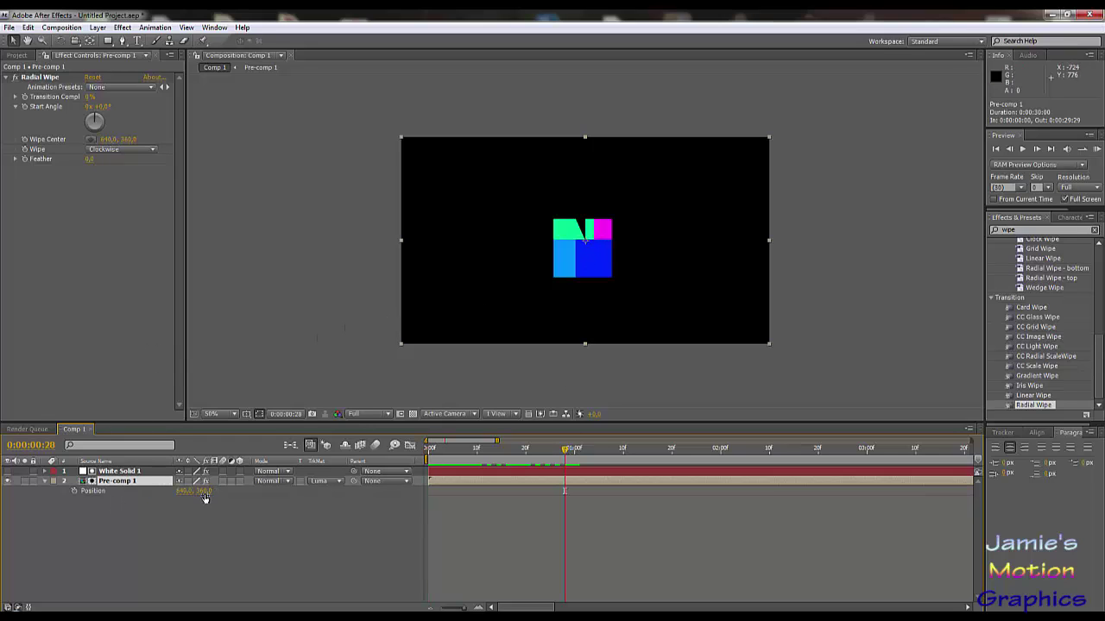
pyautogui.moveTo(204, 494)
pyautogui.mouseDown()
pyautogui.moveTo(190, 491)
pyautogui.moveTo(207, 491)
pyautogui.mouseUp()
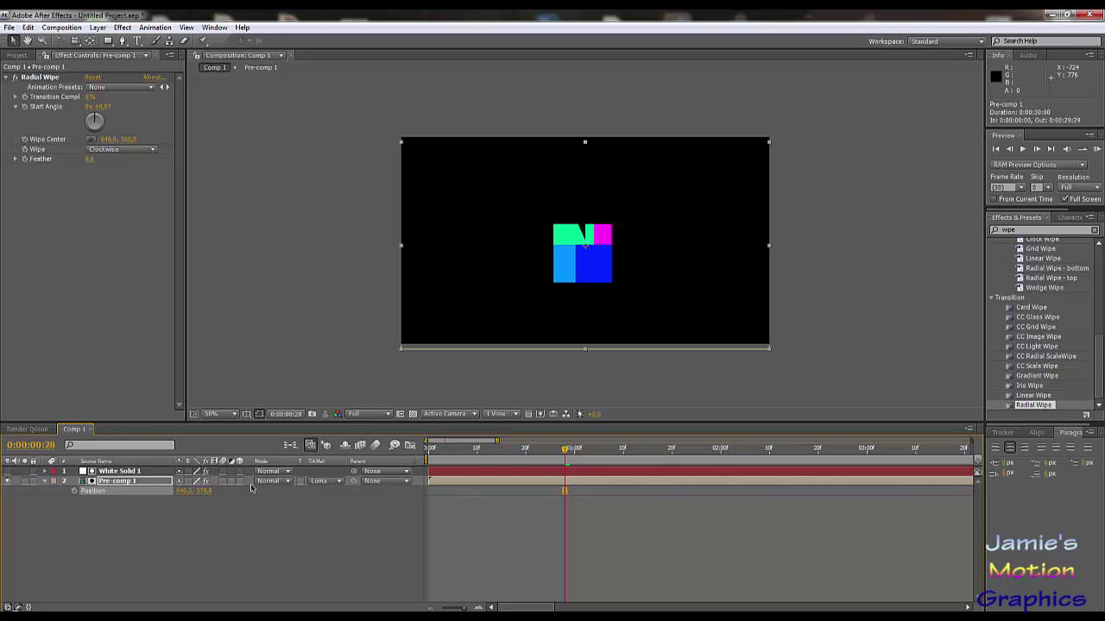
pyautogui.click(532, 454)
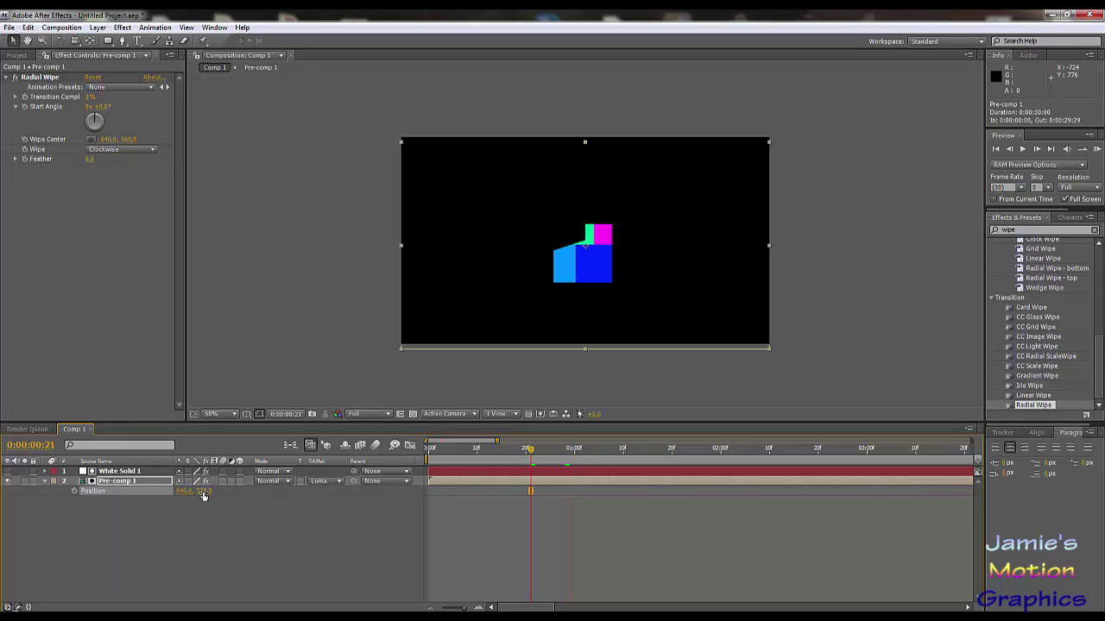
pyautogui.moveTo(204, 495)
pyautogui.mouseDown()
pyautogui.moveTo(214, 496)
pyautogui.moveTo(140, 495)
pyautogui.moveTo(190, 497)
pyautogui.mouseUp()
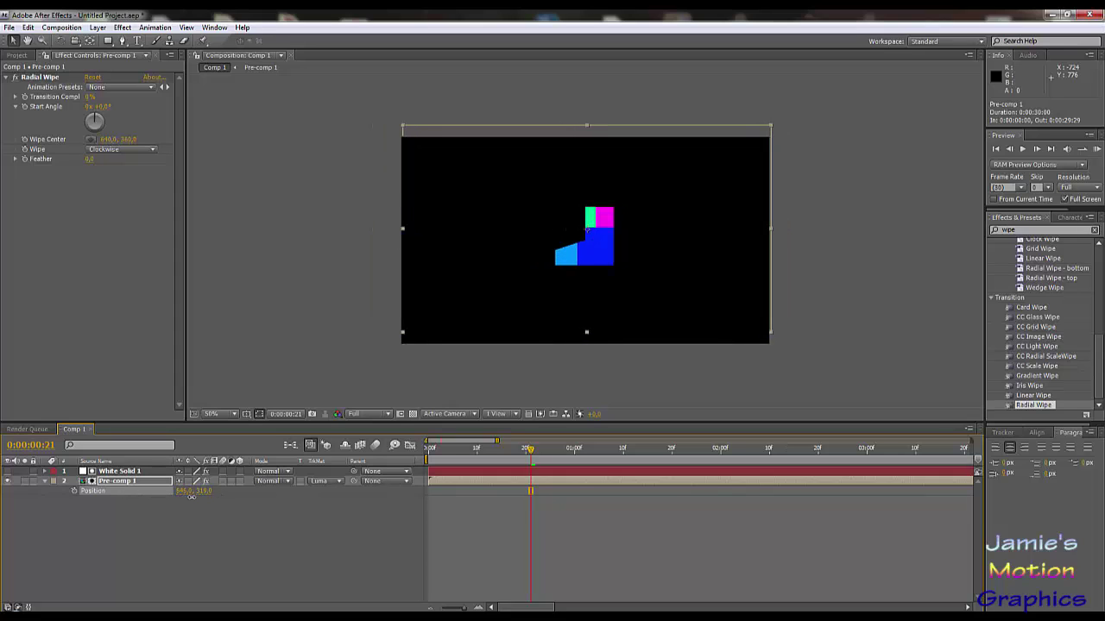
# Step: Delete the Radial Wipe effect from Pre-comp 1
pyautogui.click(138, 517)
pyautogui.click(127, 481)
pyautogui.click(130, 472)
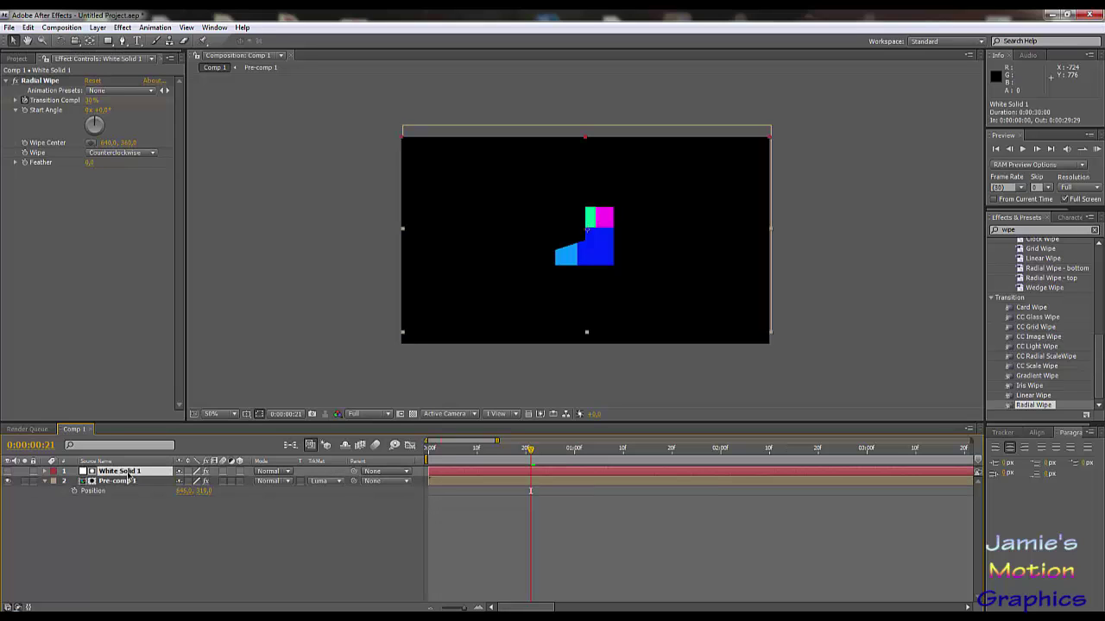
pyautogui.click(127, 481)
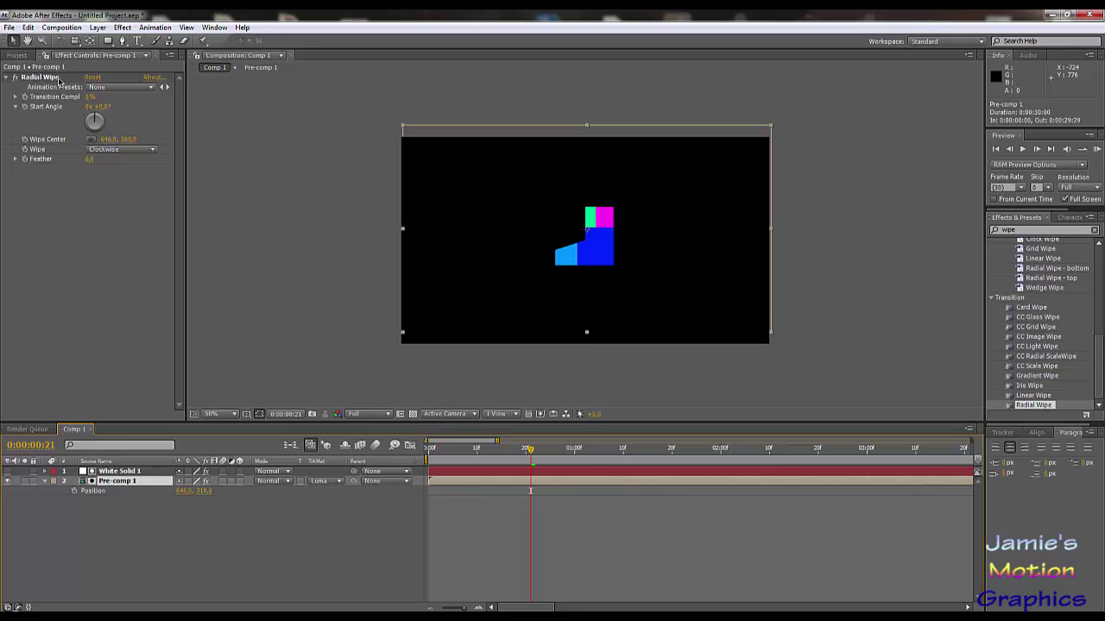
pyautogui.click(52, 78)
pyautogui.press('Delete')
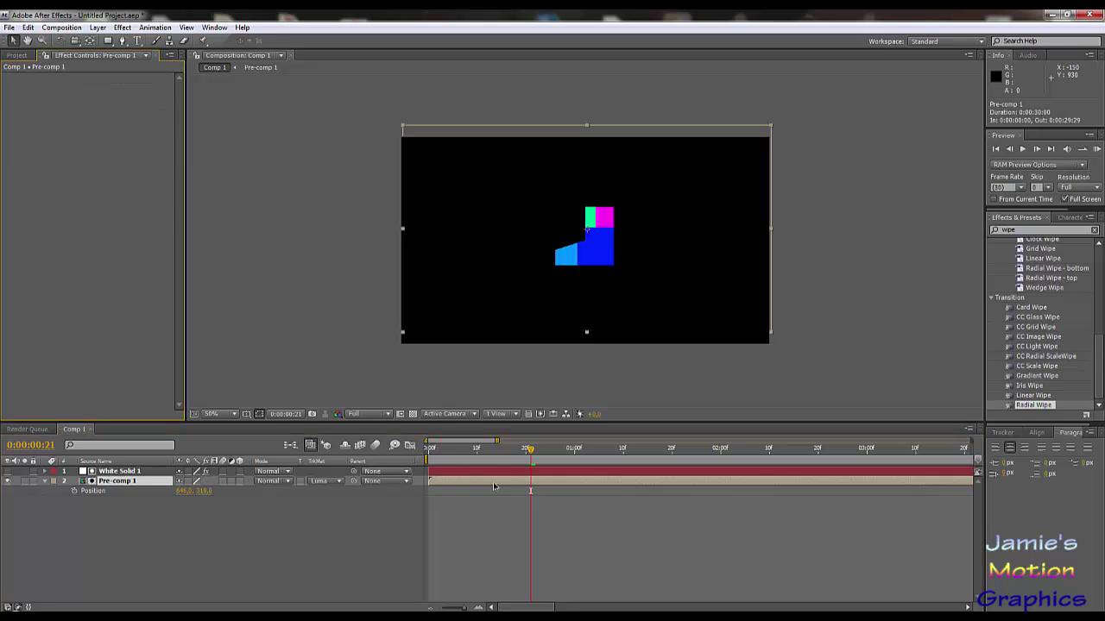
# Step: Preview the wipe and move Pre-comp 1 to a Position of about 700, 374
pyautogui.press('space')
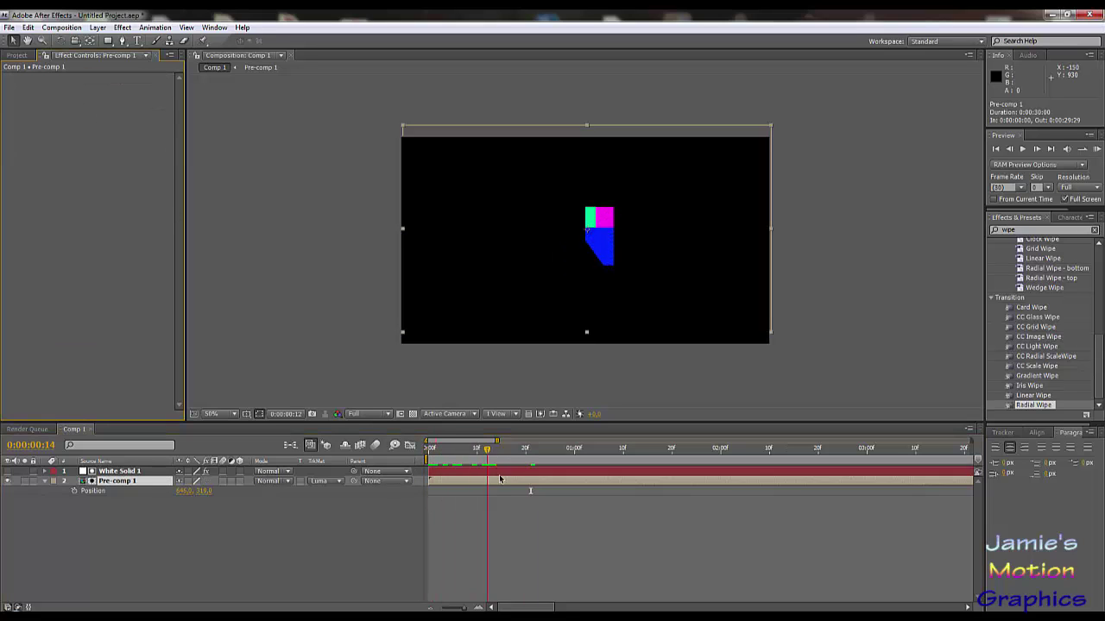
pyautogui.moveTo(551, 490)
pyautogui.mouseDown()
pyautogui.moveTo(432, 490)
pyautogui.moveTo(575, 494)
pyautogui.moveTo(575, 508)
pyautogui.moveTo(544, 507)
pyautogui.mouseUp()
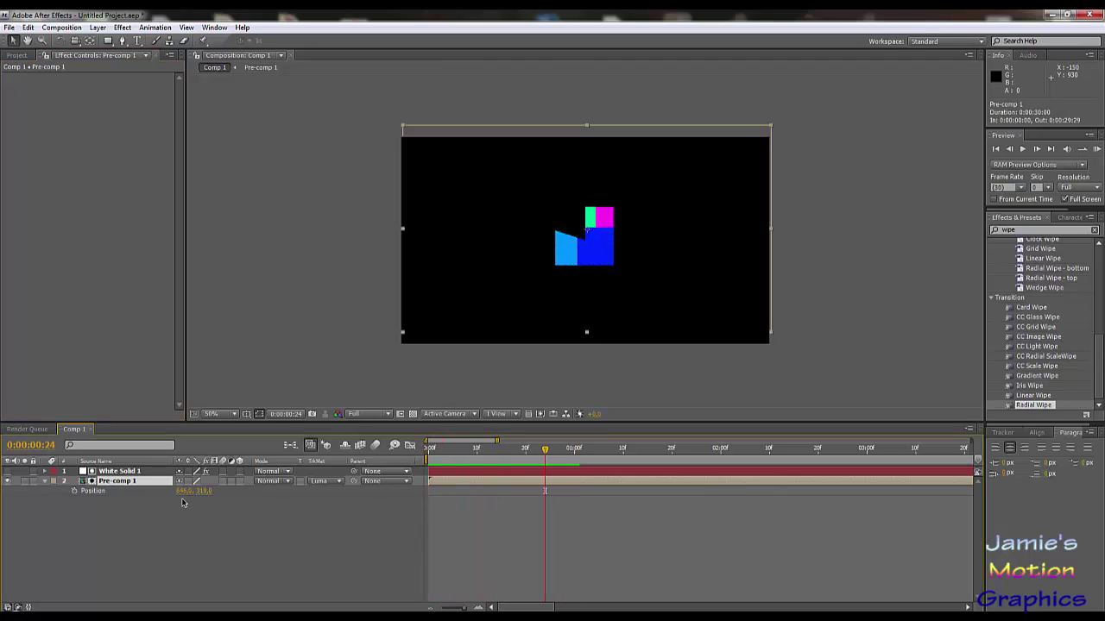
pyautogui.moveTo(185, 492); pyautogui.dragTo(575, 477)
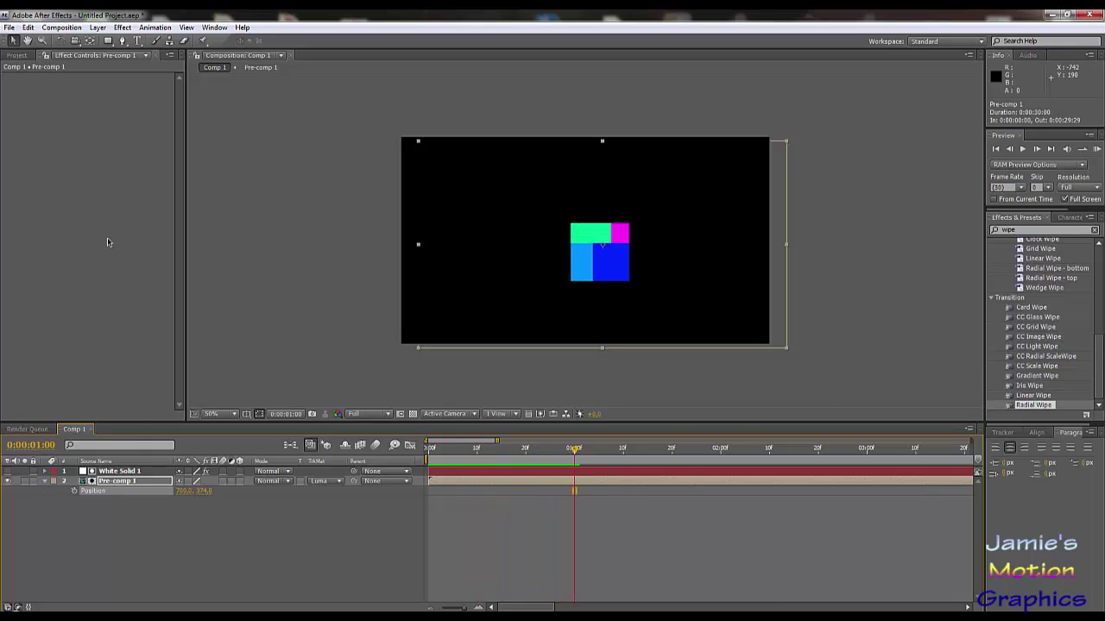
# Step: Reveal the Position of White Solid 1, set it to about 755, 460 partway through the wipe, and scrub to check the shifted matte
pyautogui.click(128, 473)
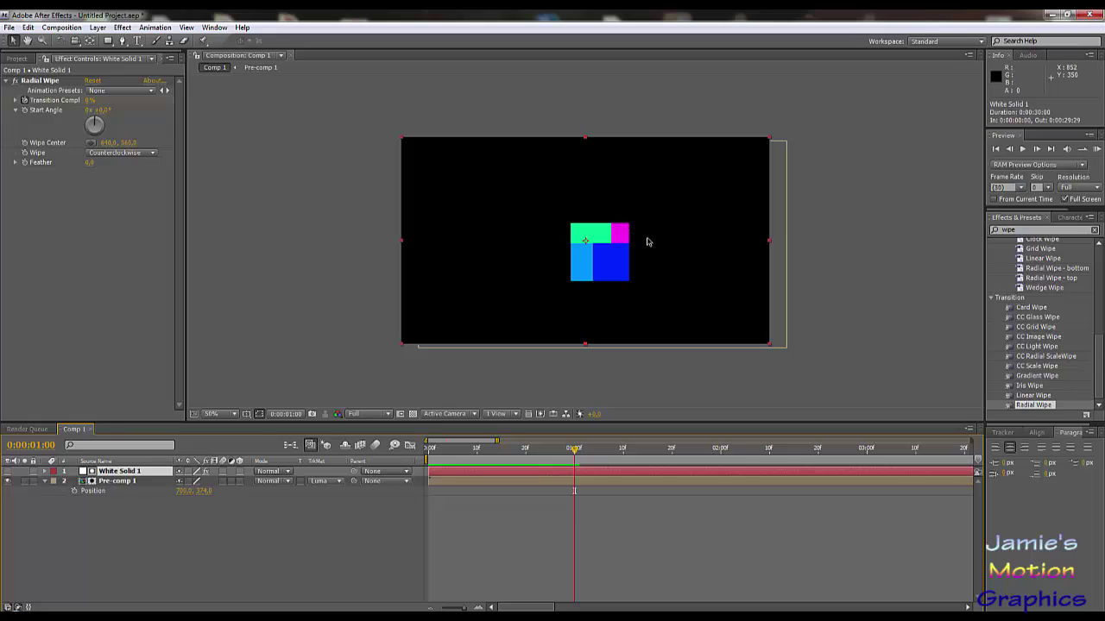
pyautogui.press('p')
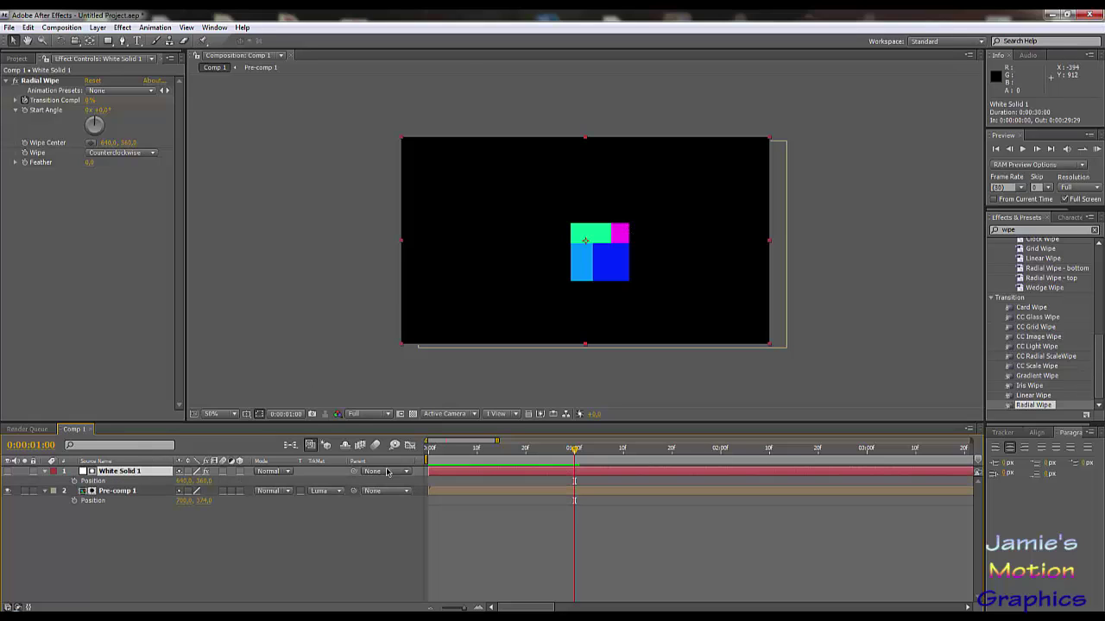
pyautogui.moveTo(561, 456); pyautogui.dragTo(487, 450)
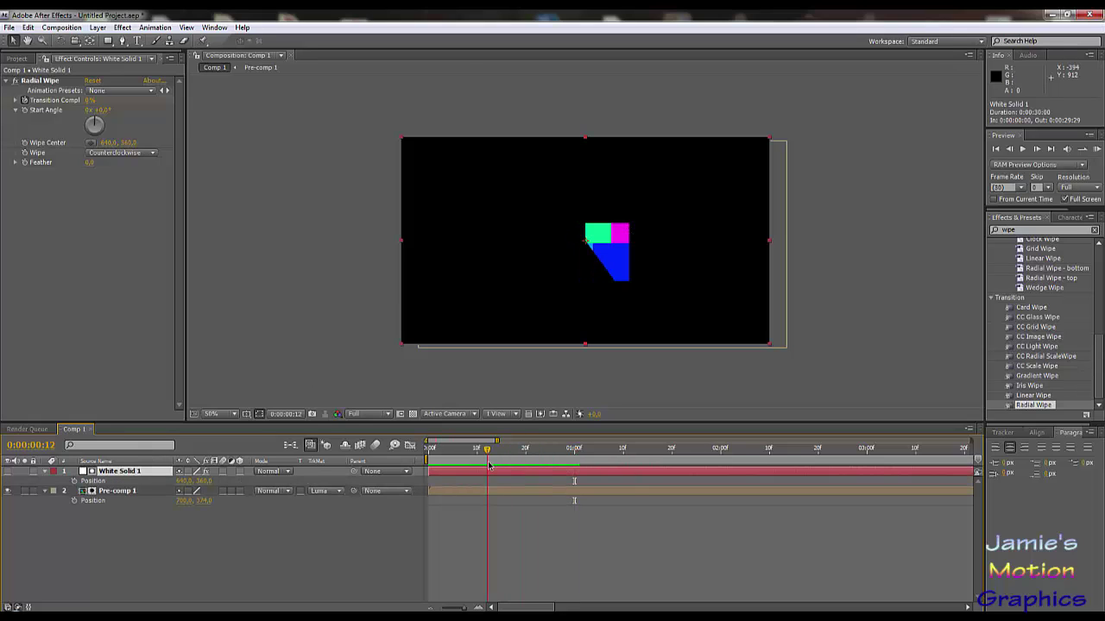
pyautogui.click(541, 450)
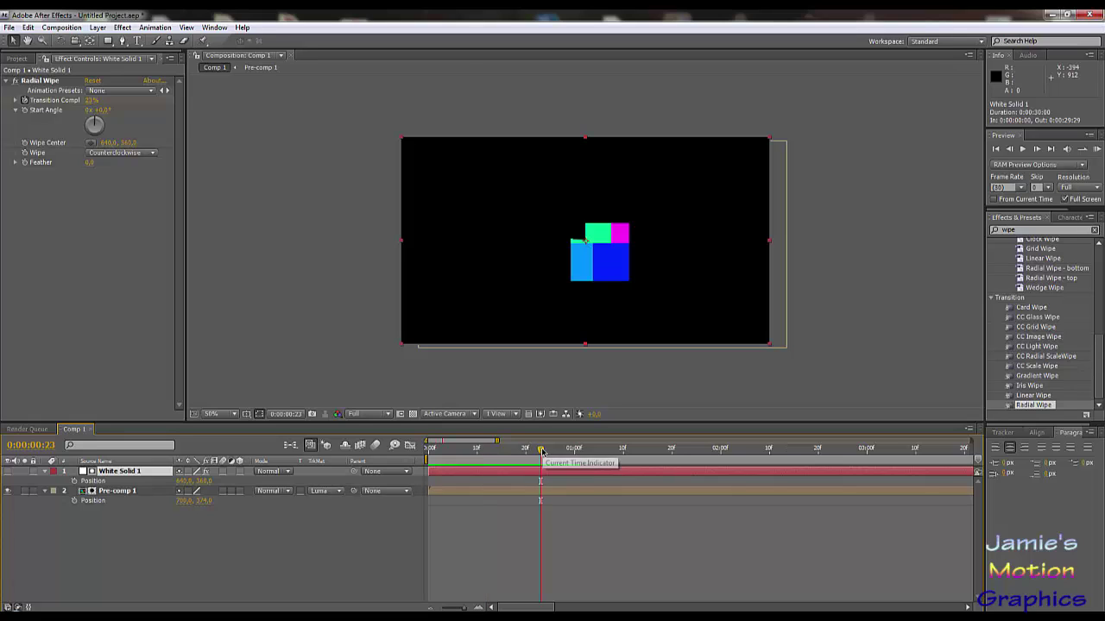
pyautogui.moveTo(199, 484); pyautogui.dragTo(258, 490)
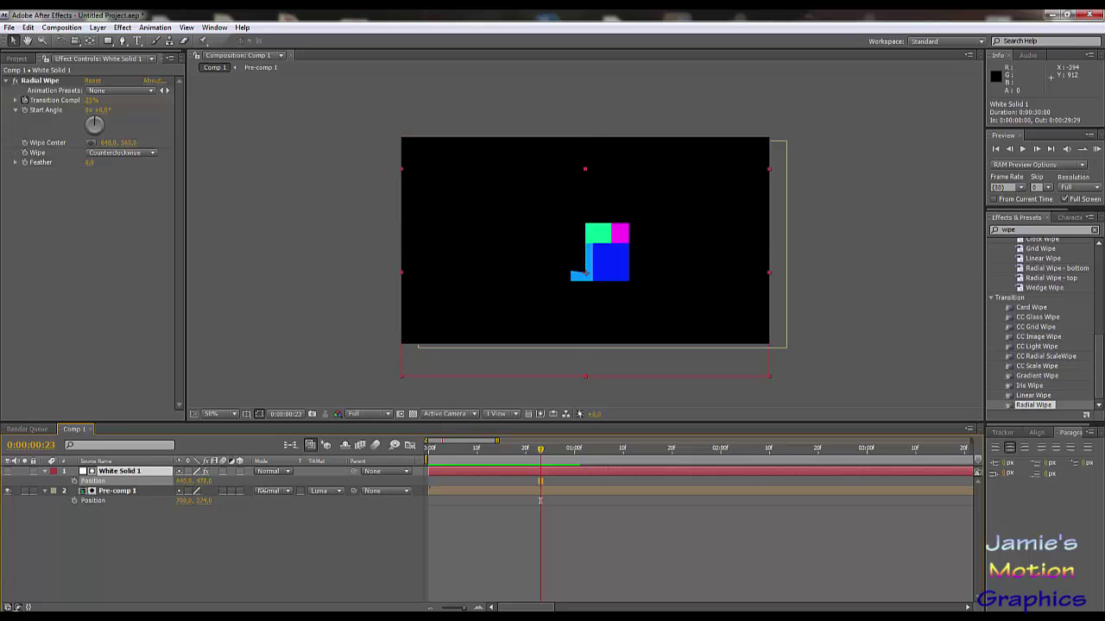
pyautogui.moveTo(185, 484); pyautogui.dragTo(282, 471)
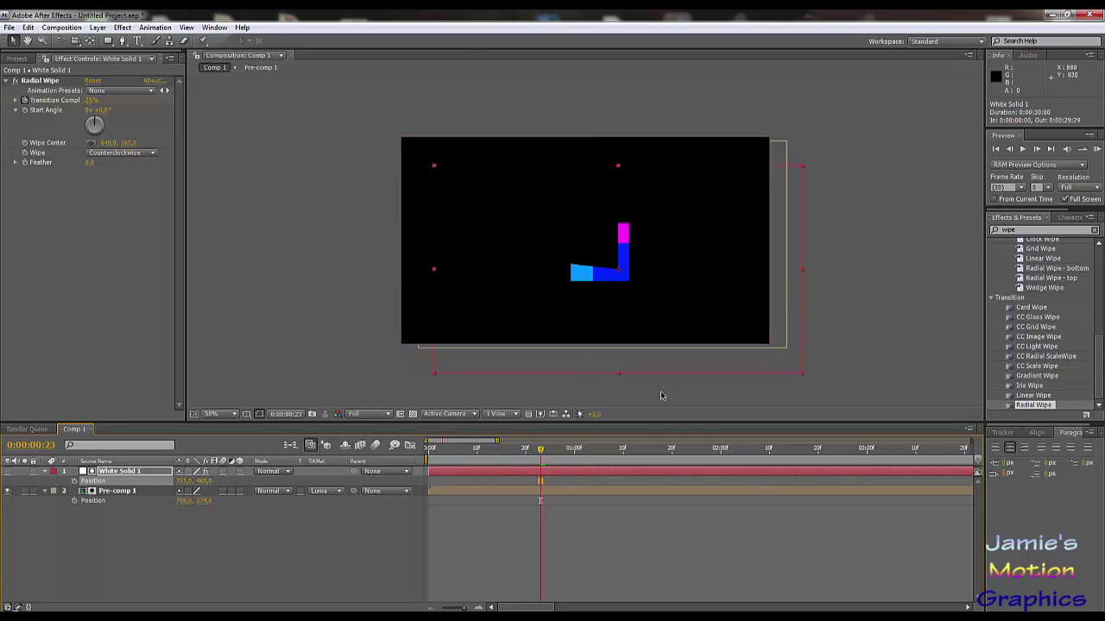
pyautogui.moveTo(484, 457); pyautogui.dragTo(658, 476)
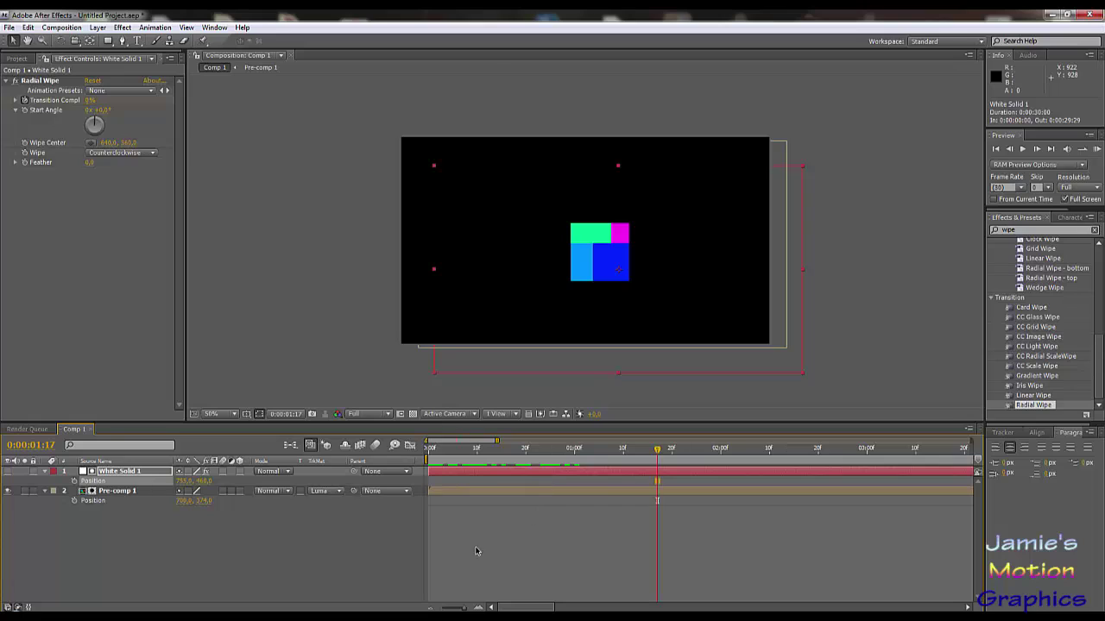
pyautogui.click(365, 530)
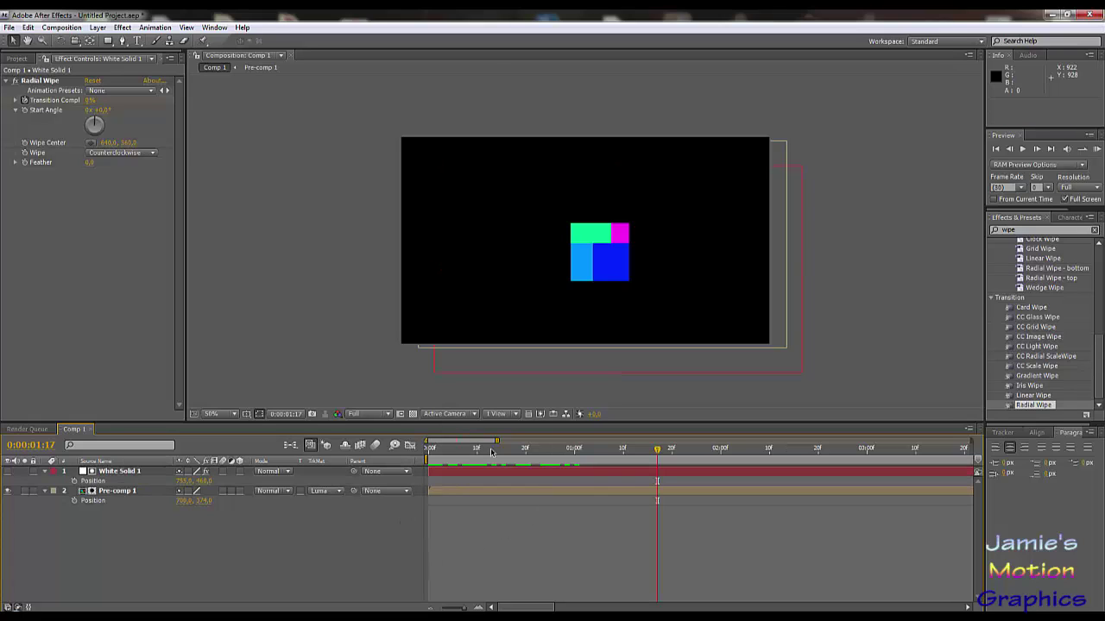